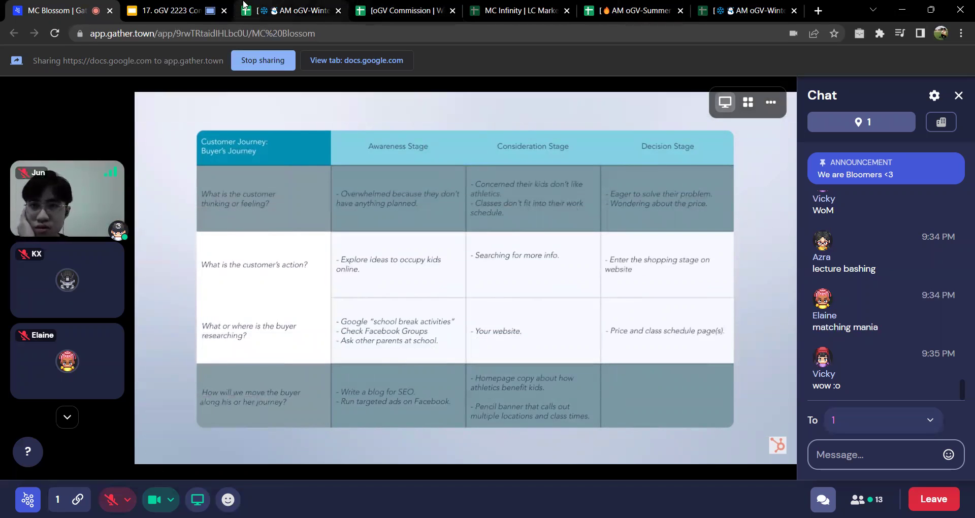
- Pause the customer journey map video in the shared slides and unmute the microphone in the Gather meeting
click(229, 8)
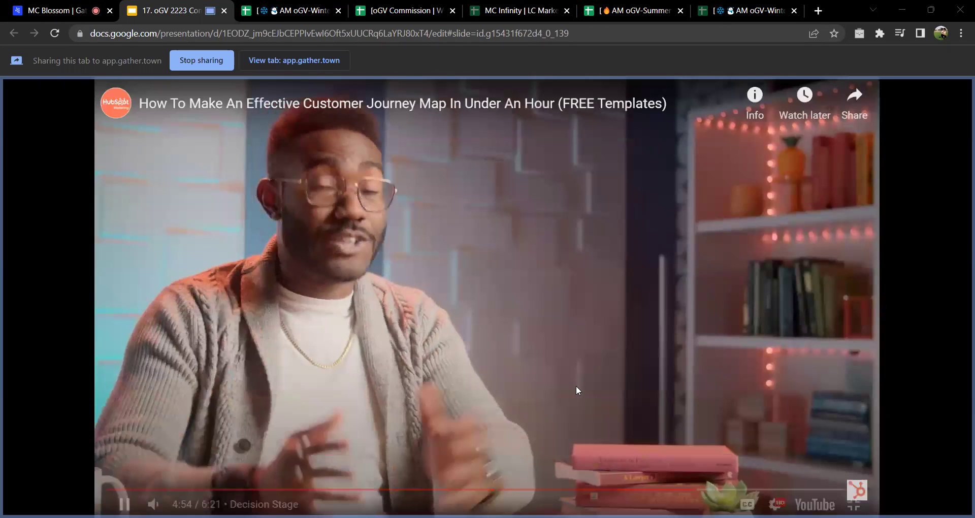
key(ctrl+shift+Tab)
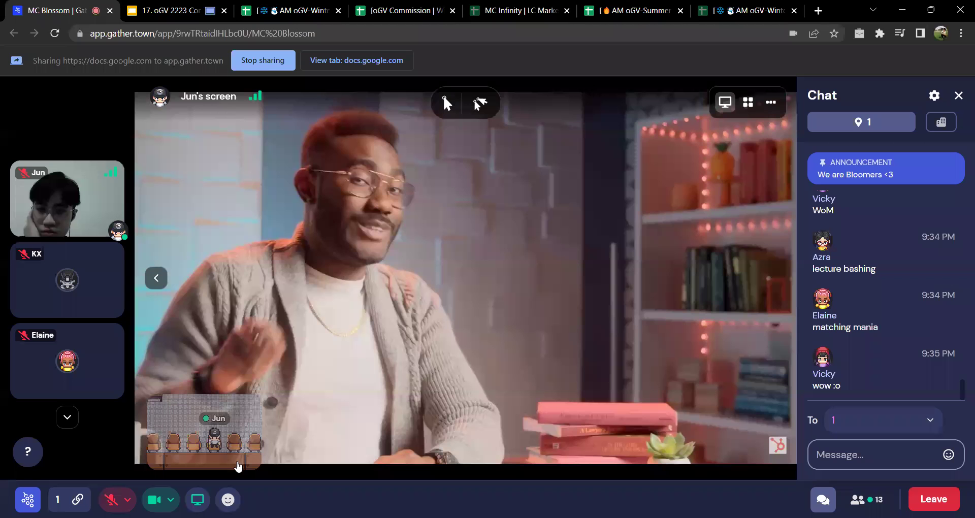
key(ctrl+Tab)
click(105, 197)
key(ctrl+shift+Tab)
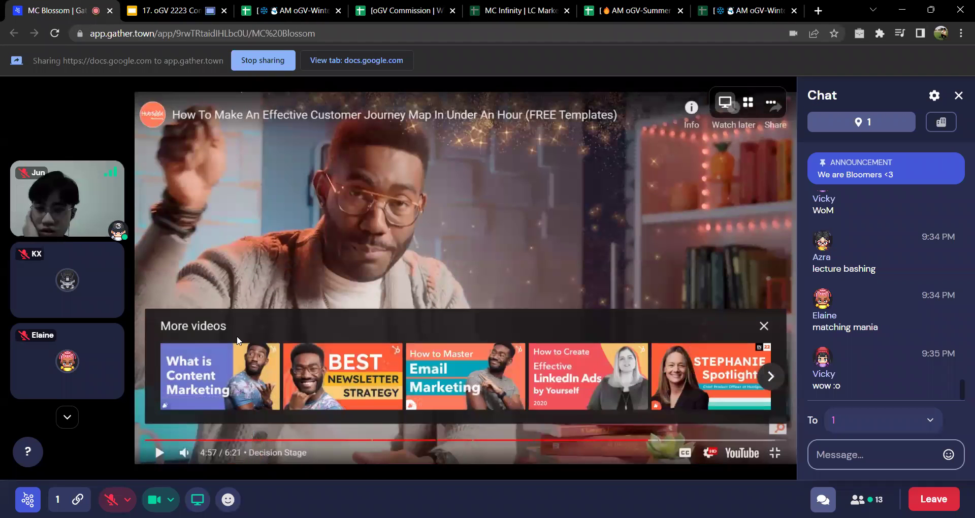
key(ctrl+shift+a)
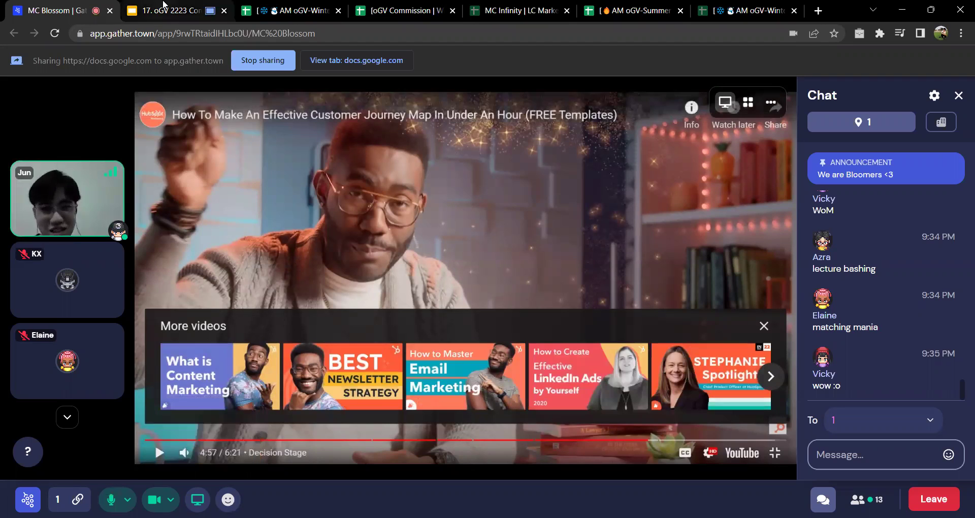
- Dismiss the suggested videos in the shared slides and rewind the paused customer journey video to 1:20
key(ctrl+Tab)
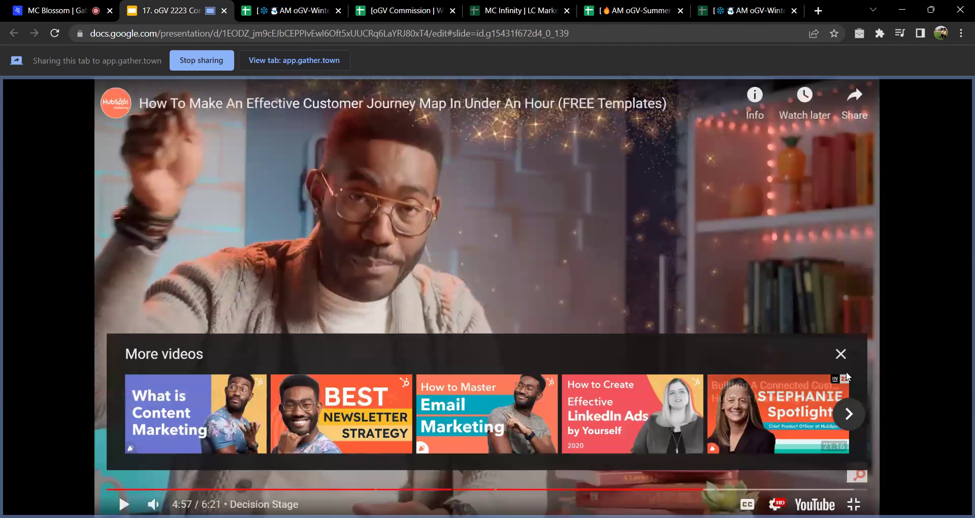
click(841, 354)
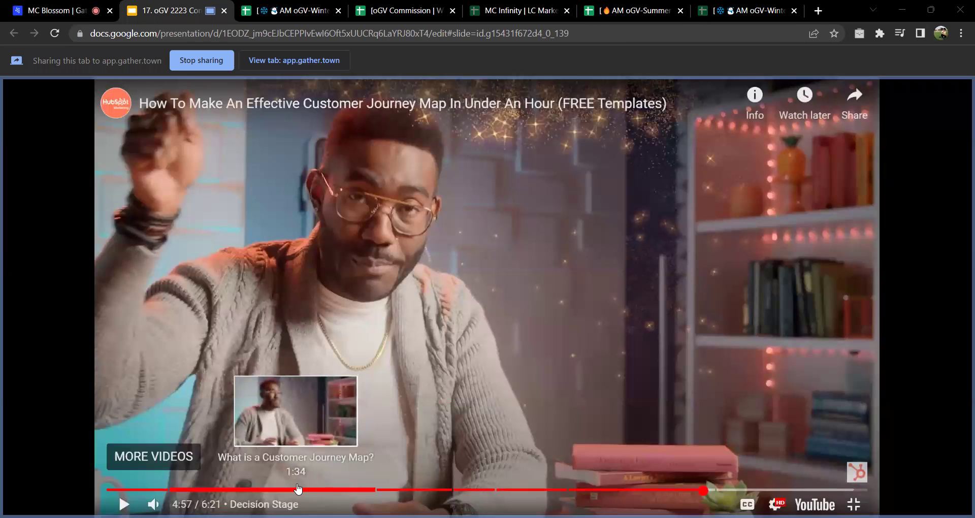
click(259, 490)
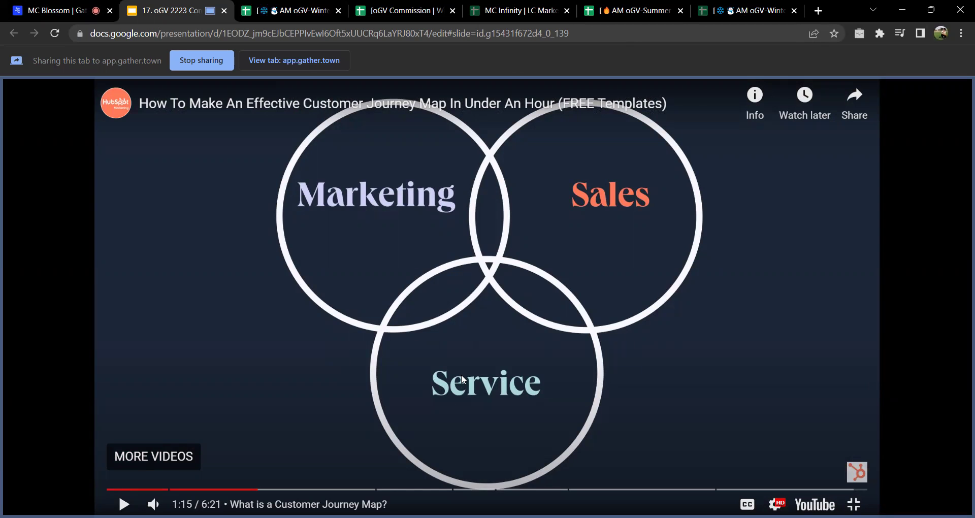
click(56, 10)
click(150, 6)
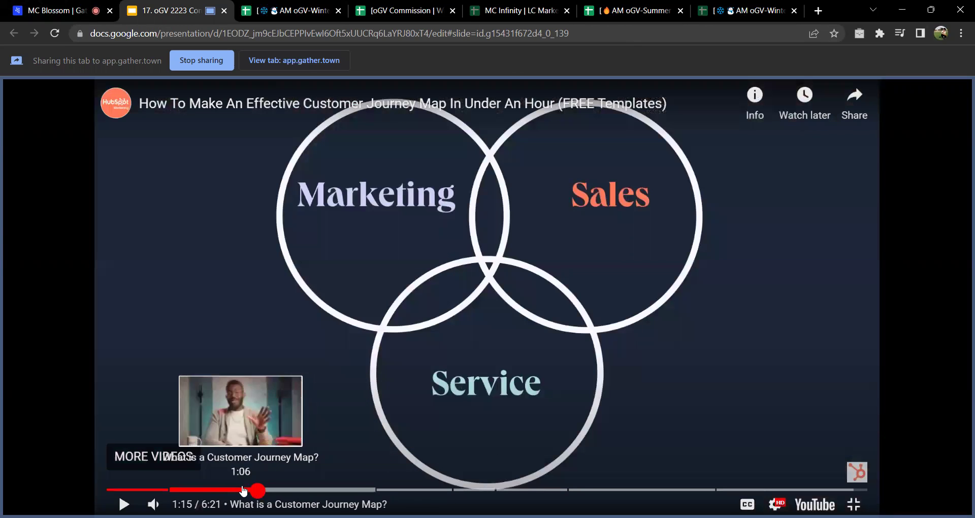
click(267, 490)
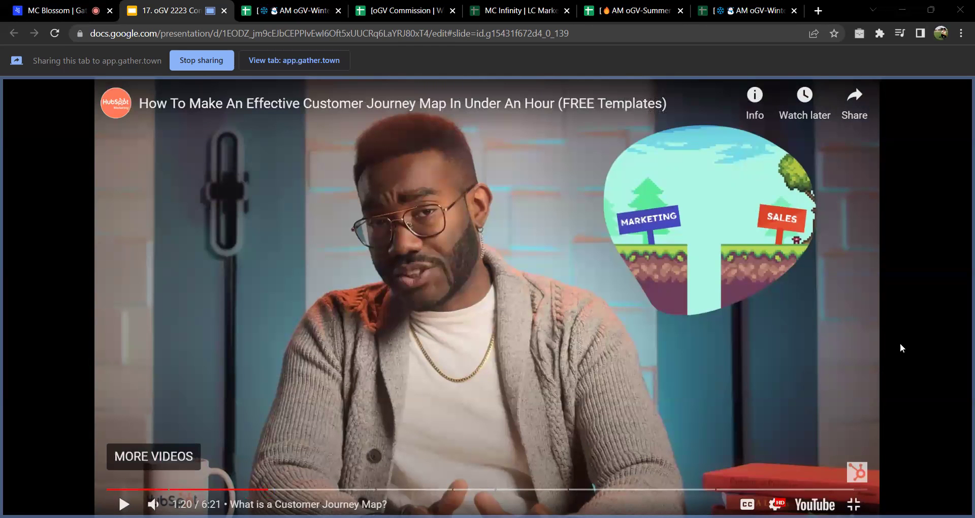
- Leave the full-screen video and show the Customer Journey Map on slide 22, followed by the template on slide 23
key(Escape)
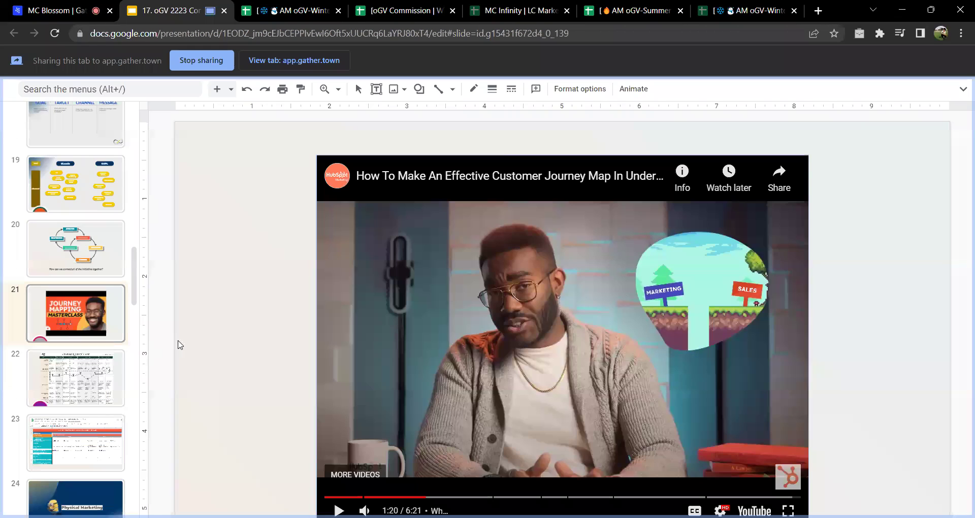
click(104, 376)
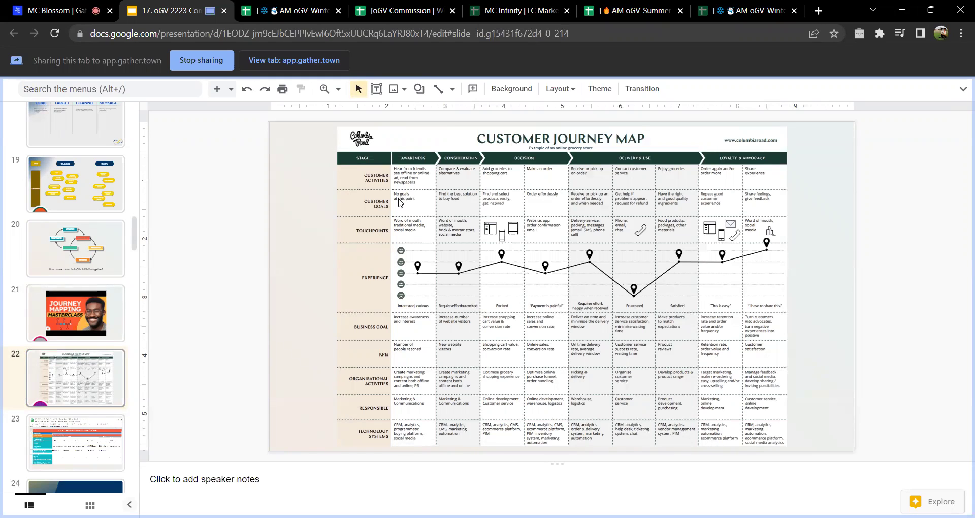
click(425, 178)
click(329, 186)
click(400, 269)
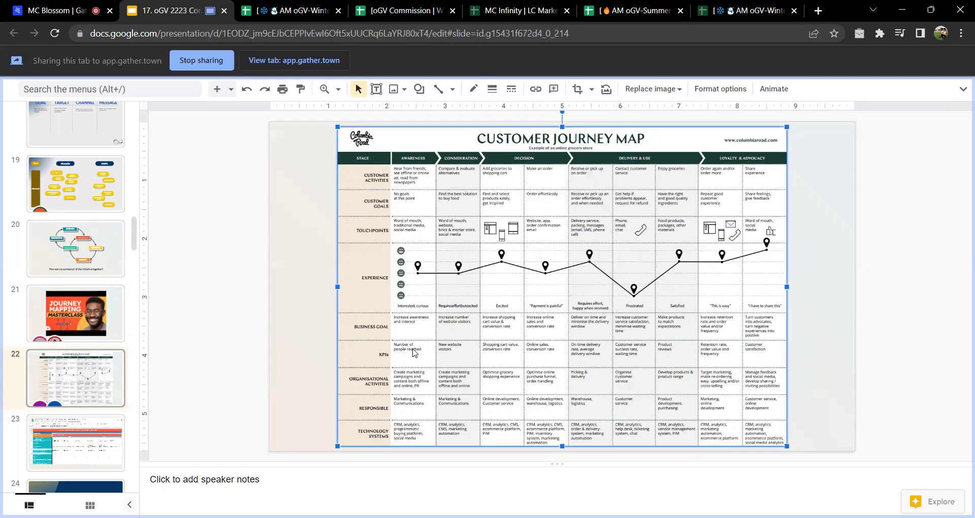
click(112, 447)
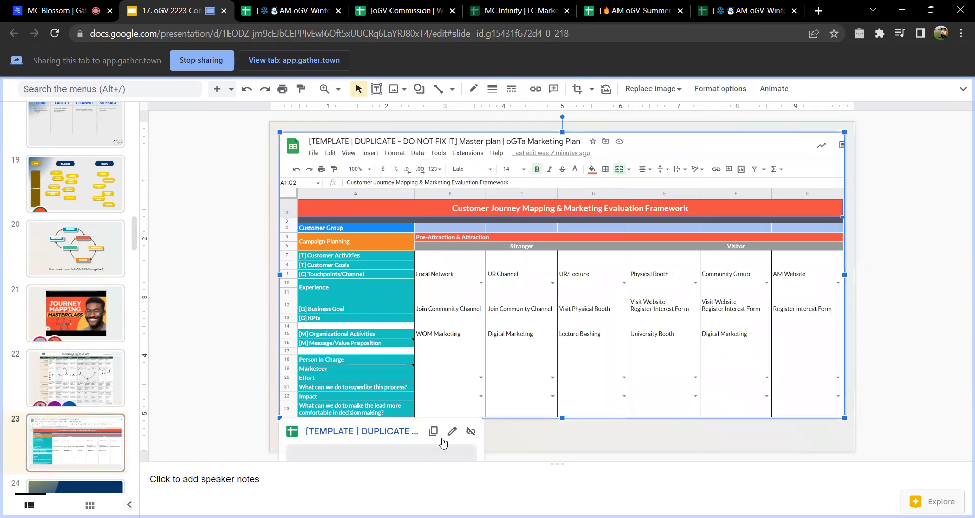
click(471, 431)
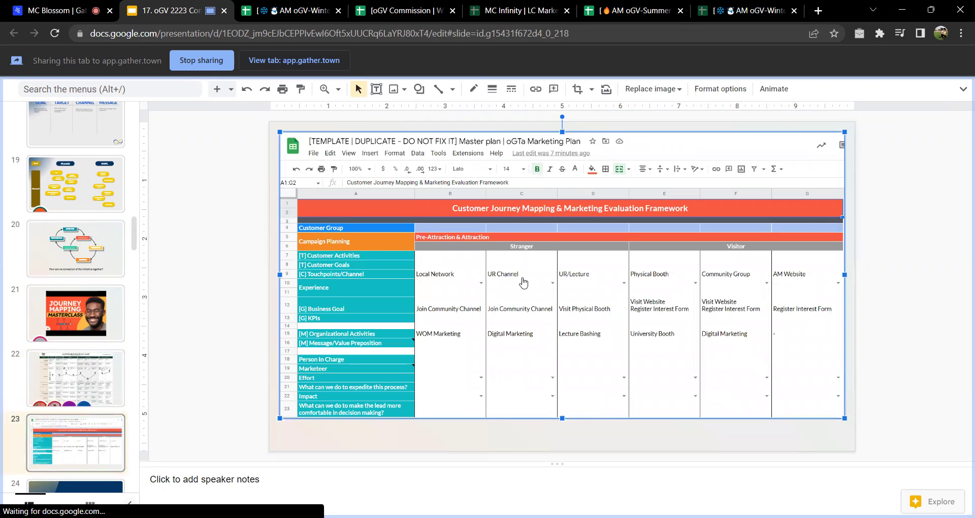
- Copy the link of the MC Infinity | LC Marketing Portfolio Planning spreadsheet and send it in the Gather chat
click(328, 6)
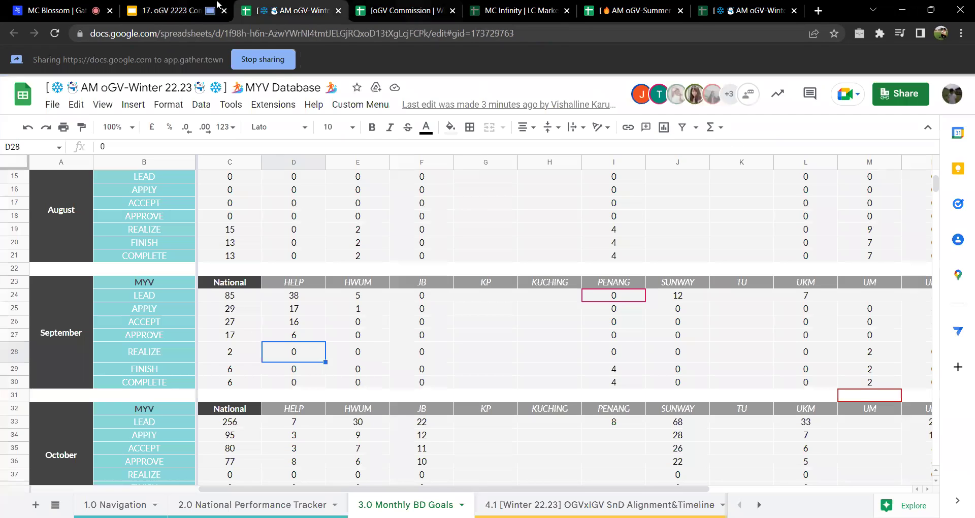
click(406, 10)
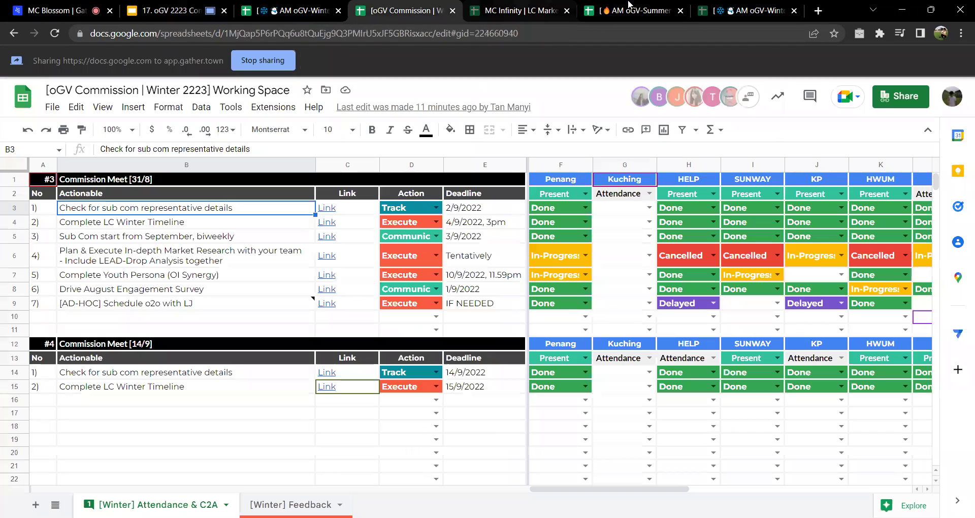
click(629, 6)
click(406, 10)
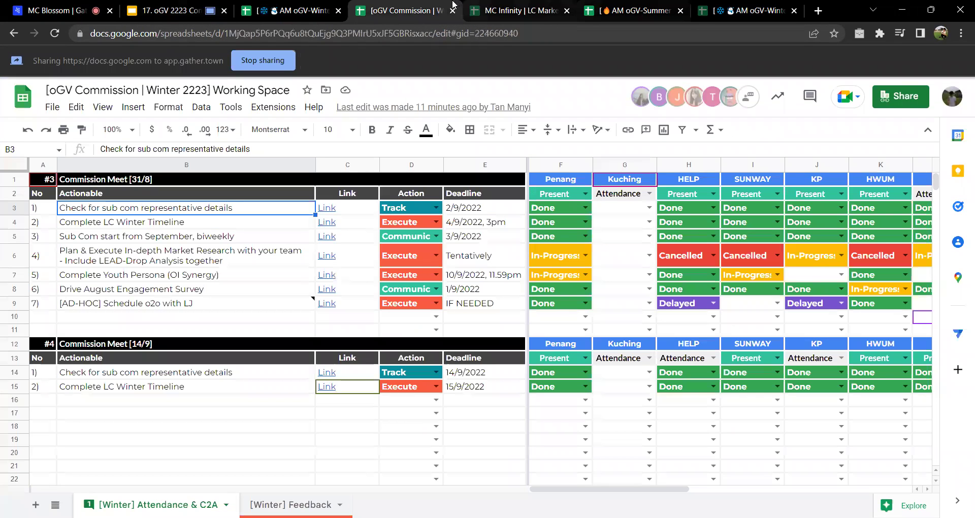
click(520, 10)
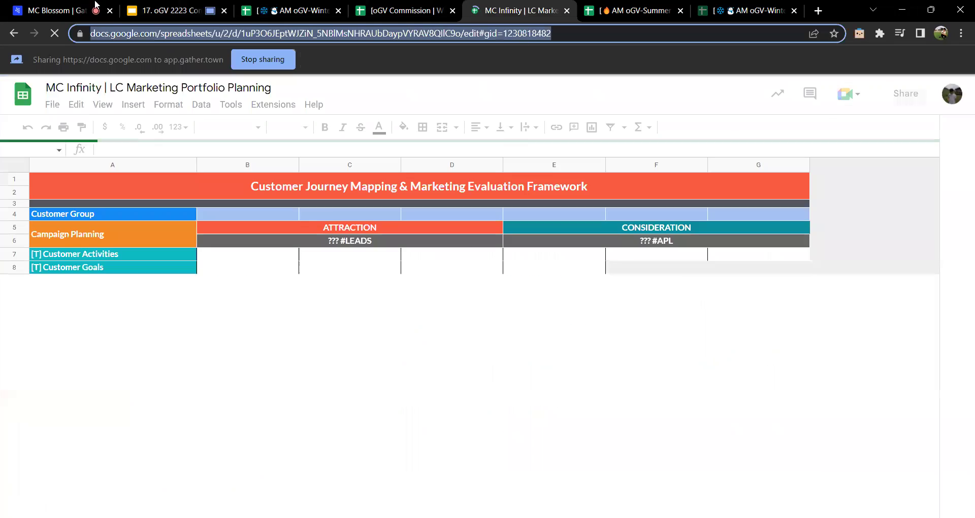
key(ctrl+1)
click(863, 454)
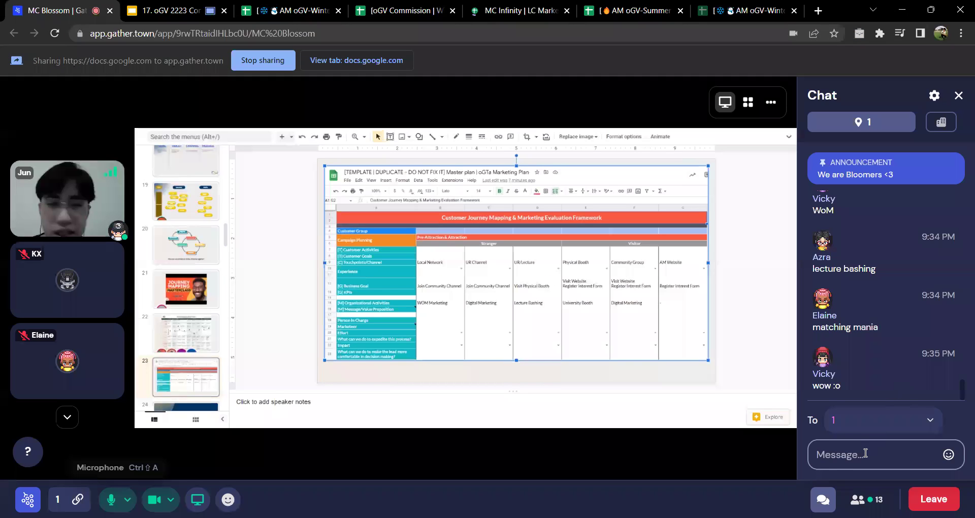
key(ctrl+v)
key(Return)
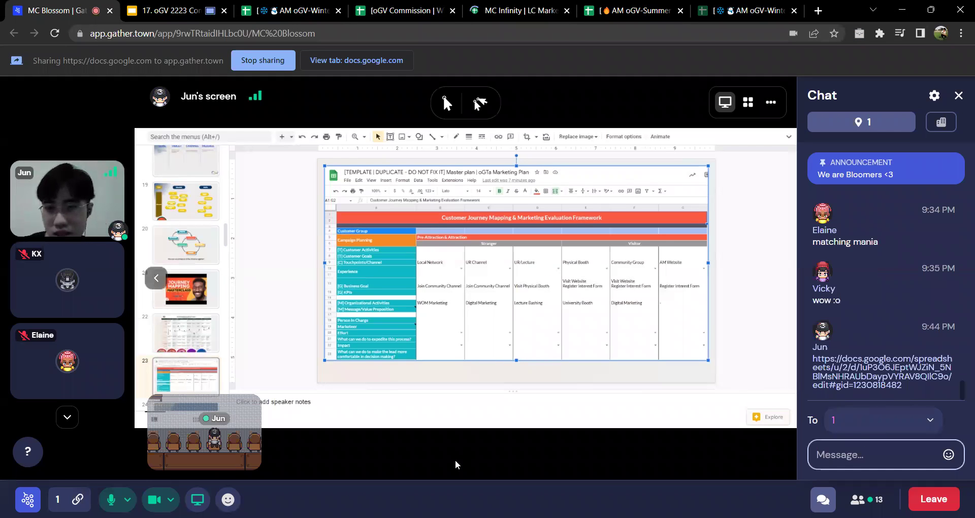
- Place the MC Infinity spreadsheet beside the slides in the browser and share it in Gather in place of the slides
drag(546, 6, 264, 13)
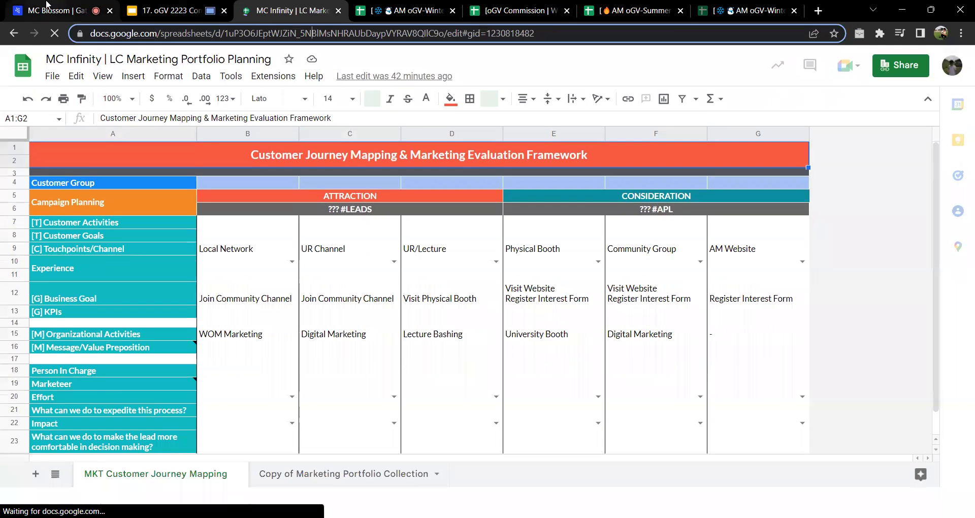
click(113, 5)
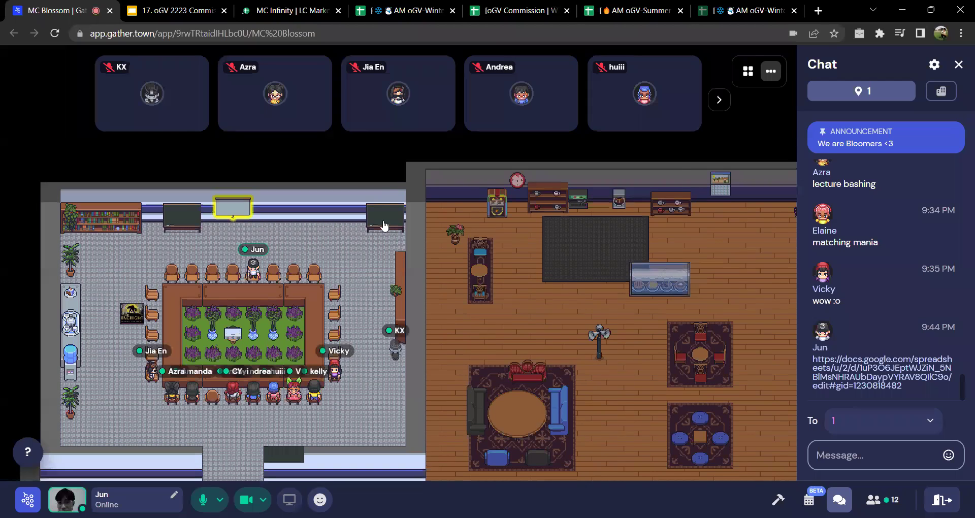
key(x)
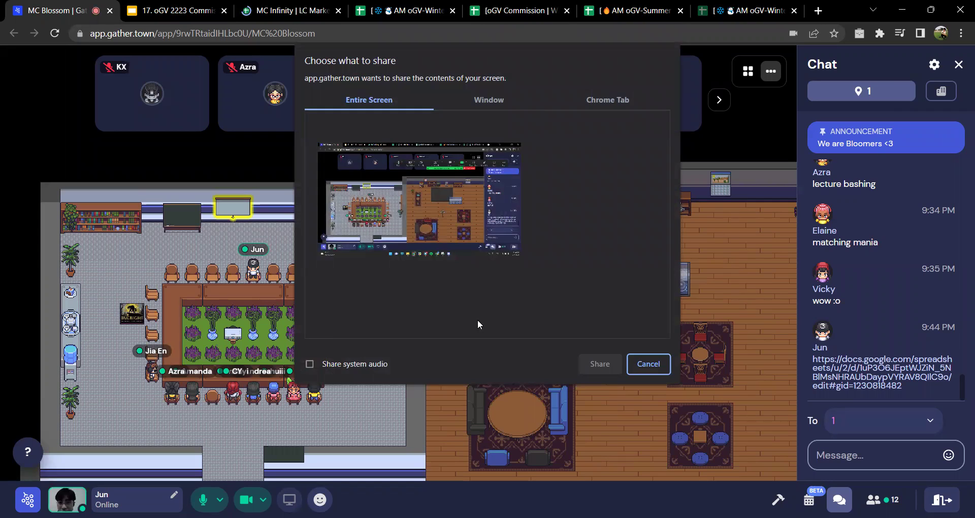
click(608, 99)
click(409, 154)
click(589, 364)
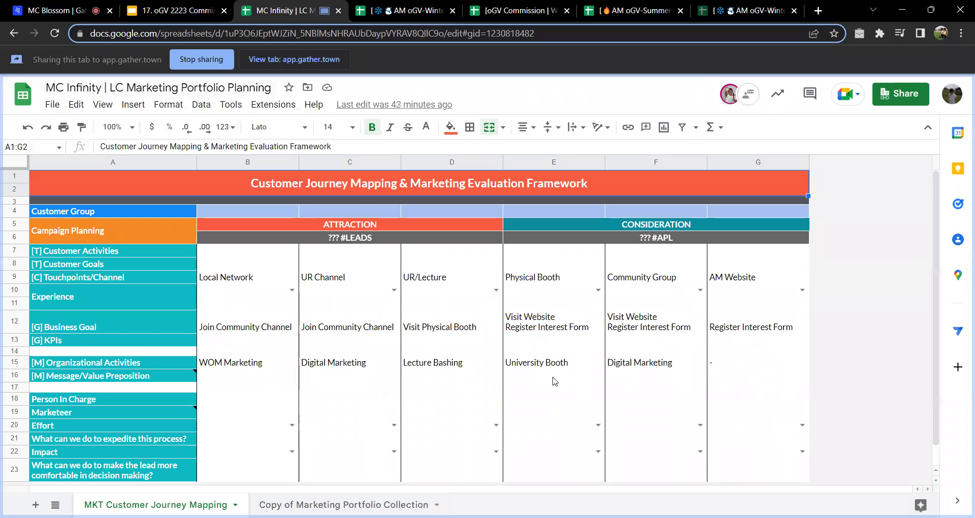
- Check the Copy of Marketing Portfolio Collection sheet and return to MKT Customer Journey Mapping
click(439, 441)
right_click(335, 505)
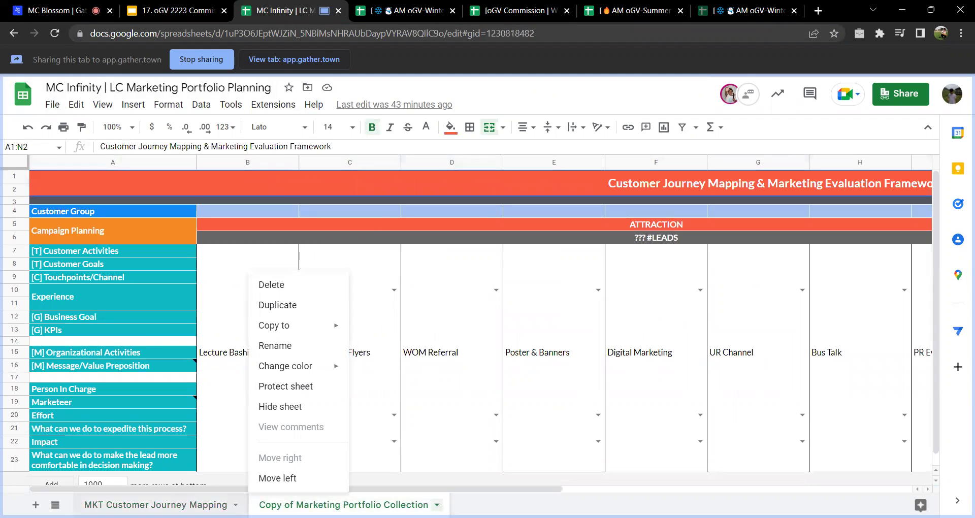
click(155, 504)
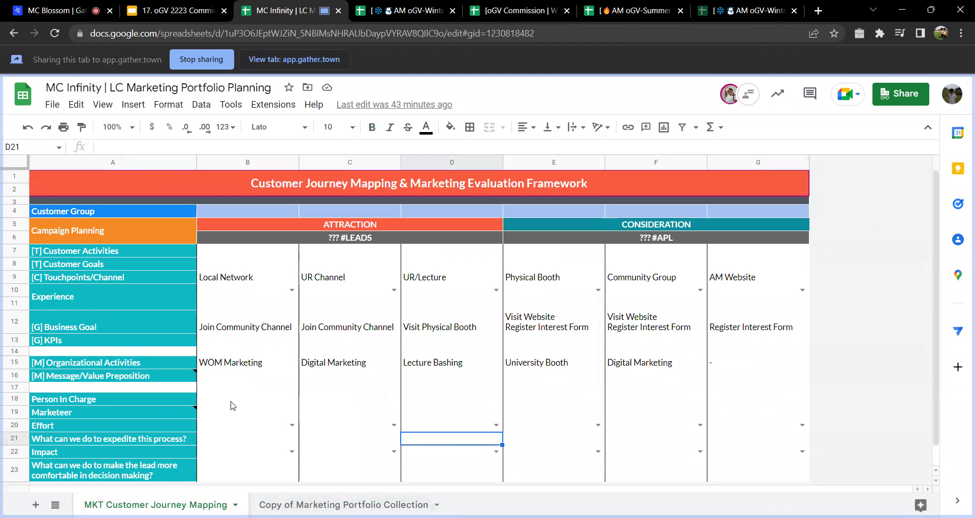
- Examine the touchpoints, business goals and organizational activities across the Attraction and Consideration columns
click(357, 304)
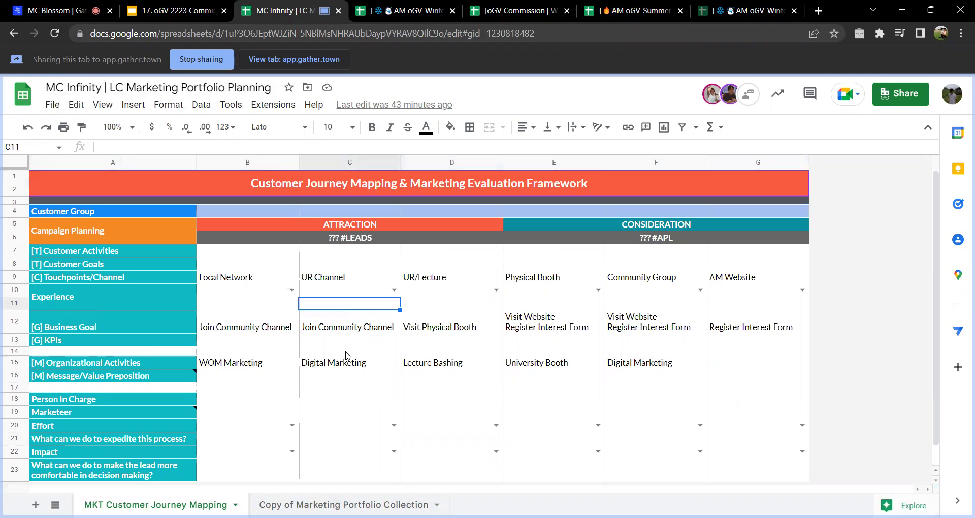
scroll(283, 253, down, 1)
scroll(276, 372, up, 1)
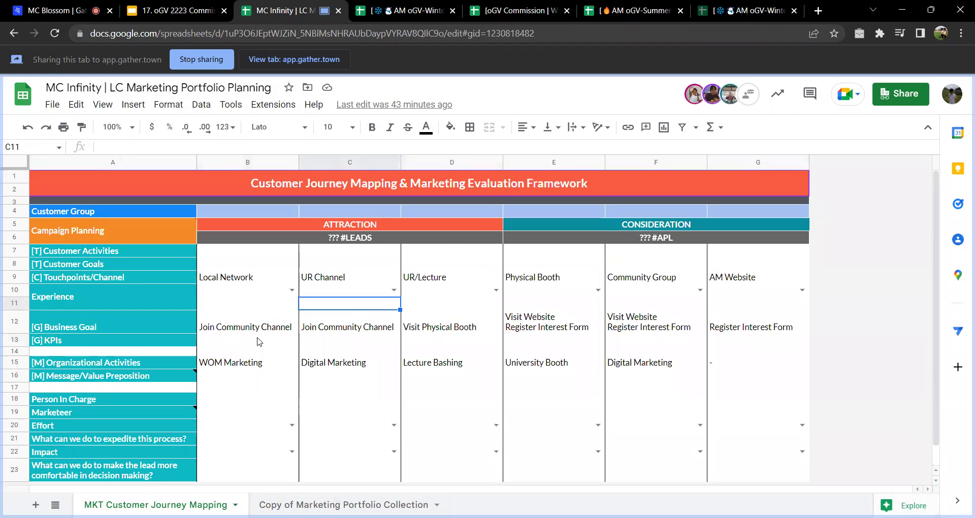
click(257, 339)
click(249, 331)
click(251, 339)
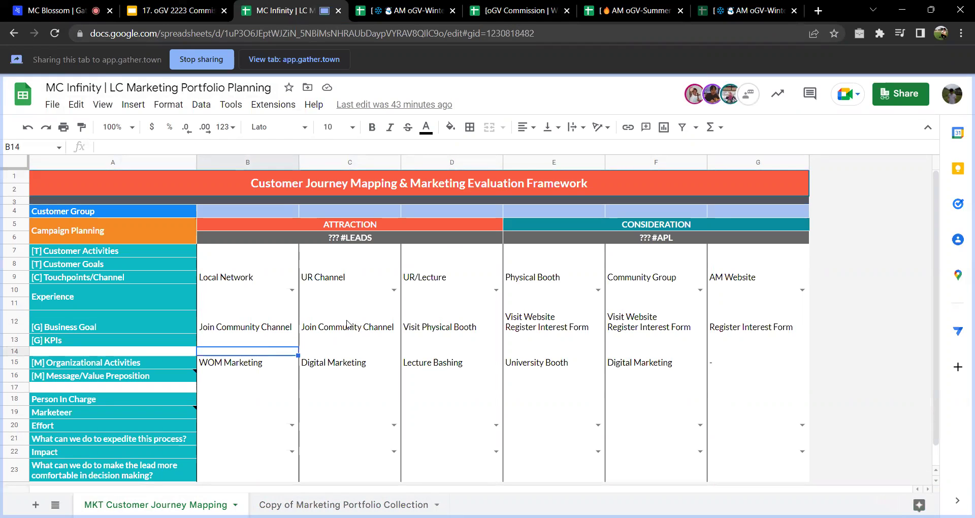
click(349, 327)
click(734, 340)
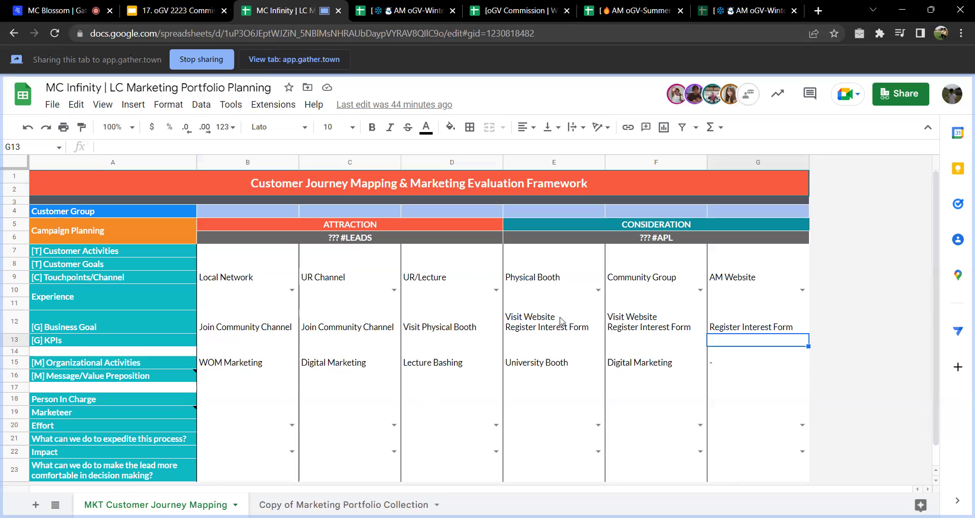
- Clear the Community Group and AM Website columns' contents in F9:G22
click(731, 277)
shift+click(686, 392)
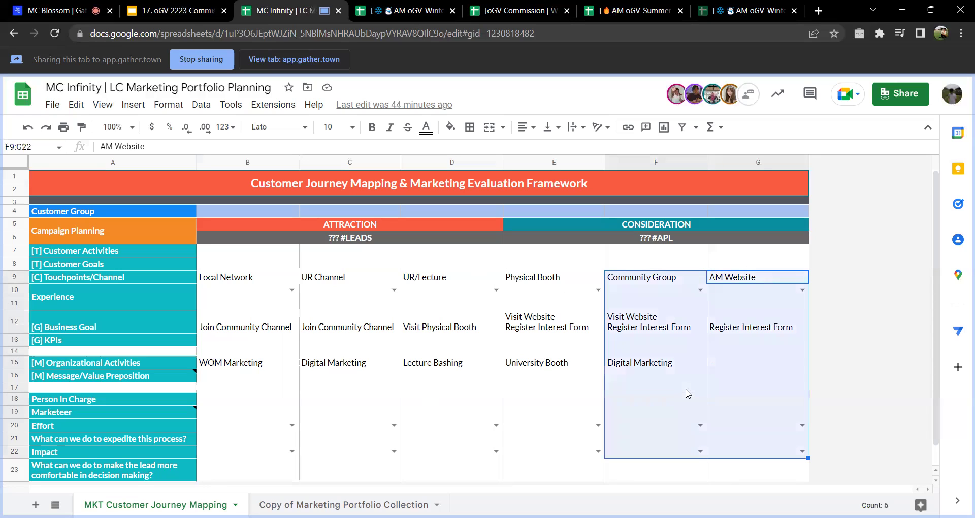
key(Delete)
- Examine the remaining example entries from Local Network to Physical Booth, including their business goals and organizational activities
click(538, 340)
click(534, 279)
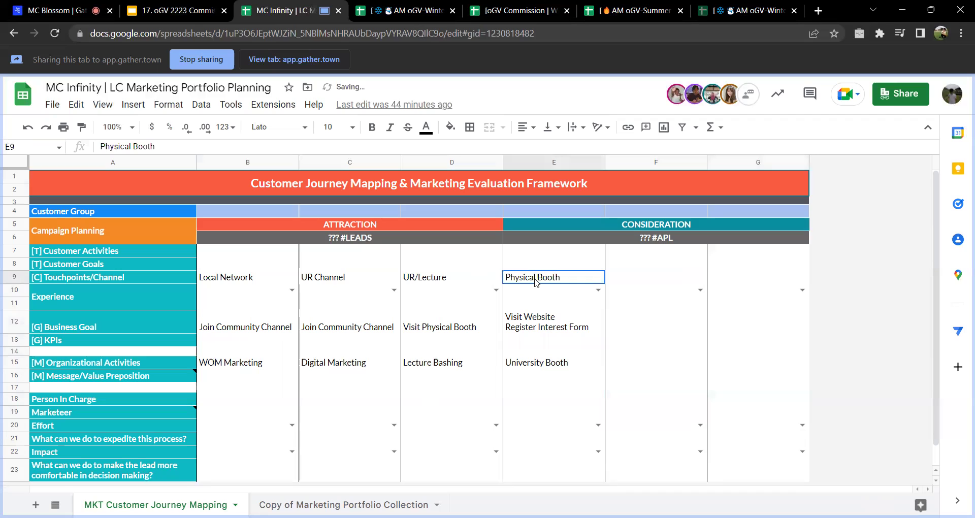
shift+click(513, 362)
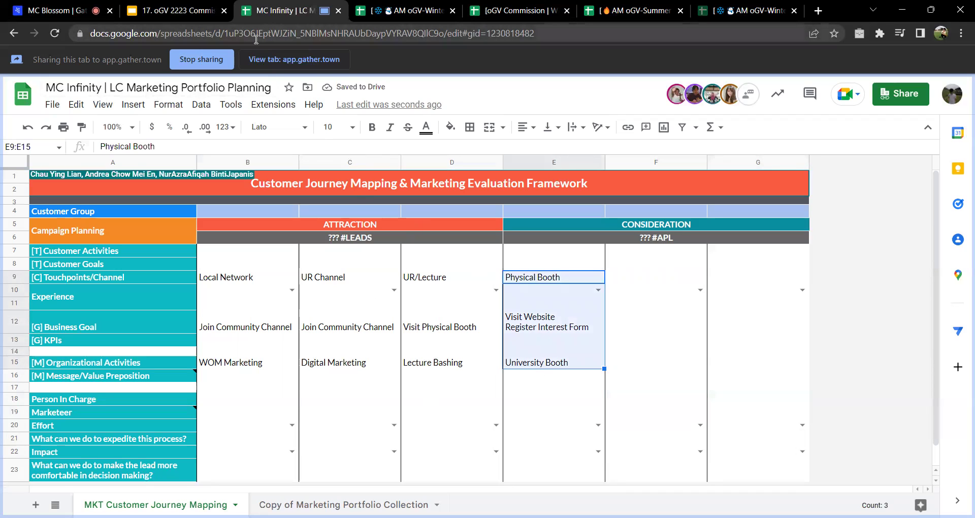
click(259, 279)
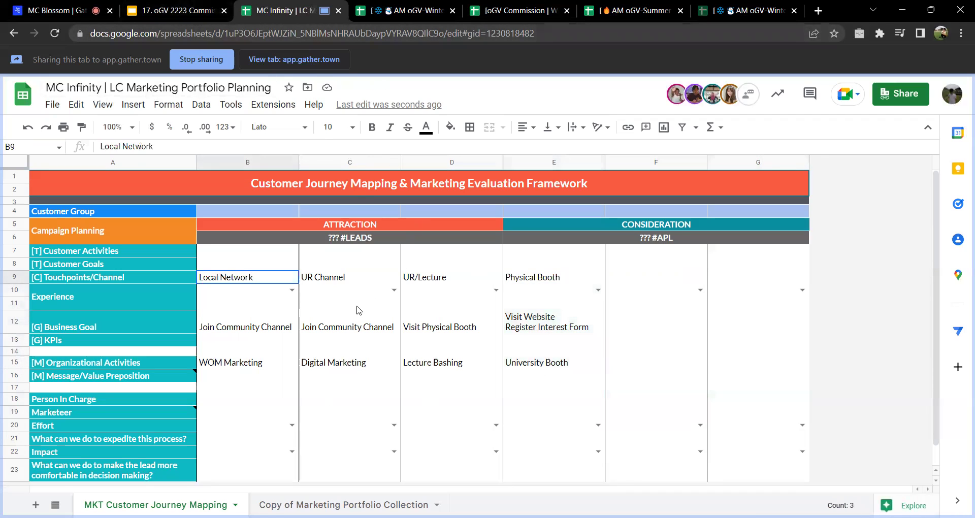
shift+click(554, 355)
click(561, 341)
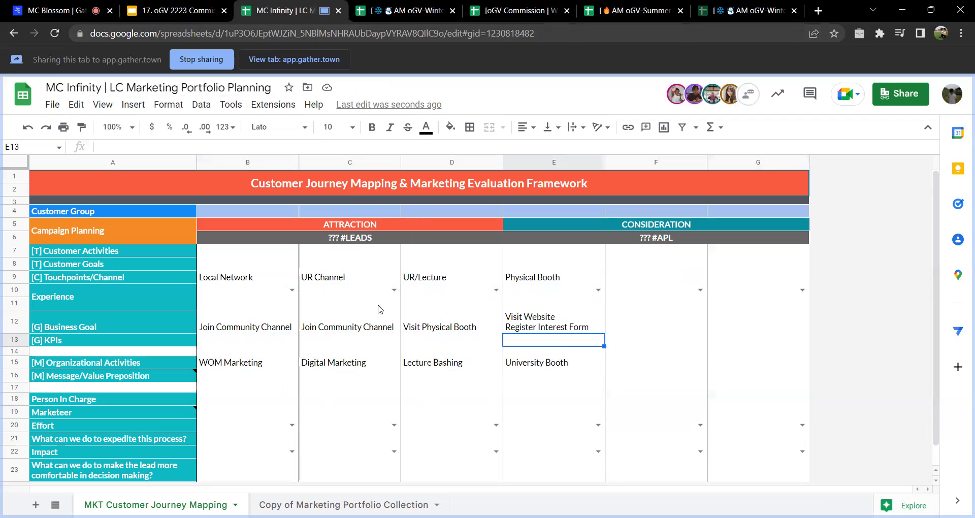
- Examine the planning area under Attraction in B7:D23 and the one under Consideration in E7:G23
click(401, 241)
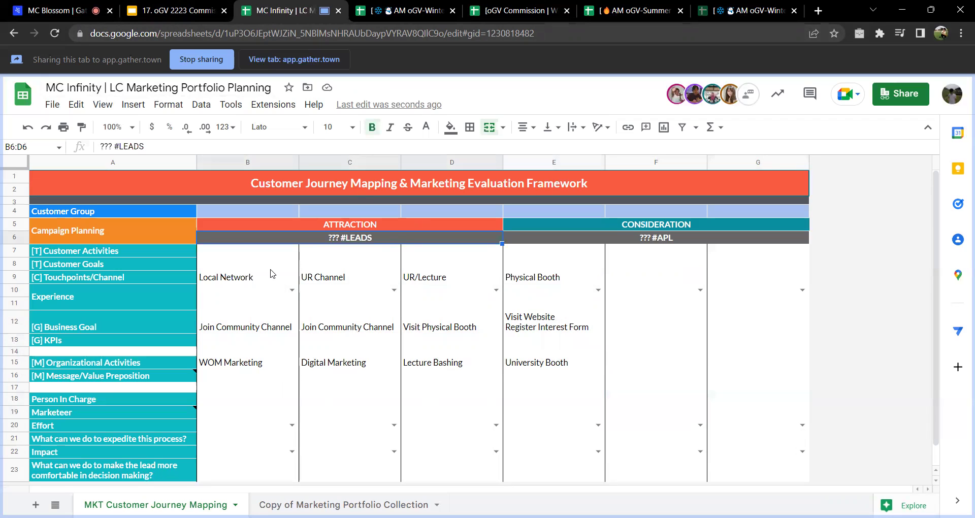
click(271, 250)
shift+click(475, 480)
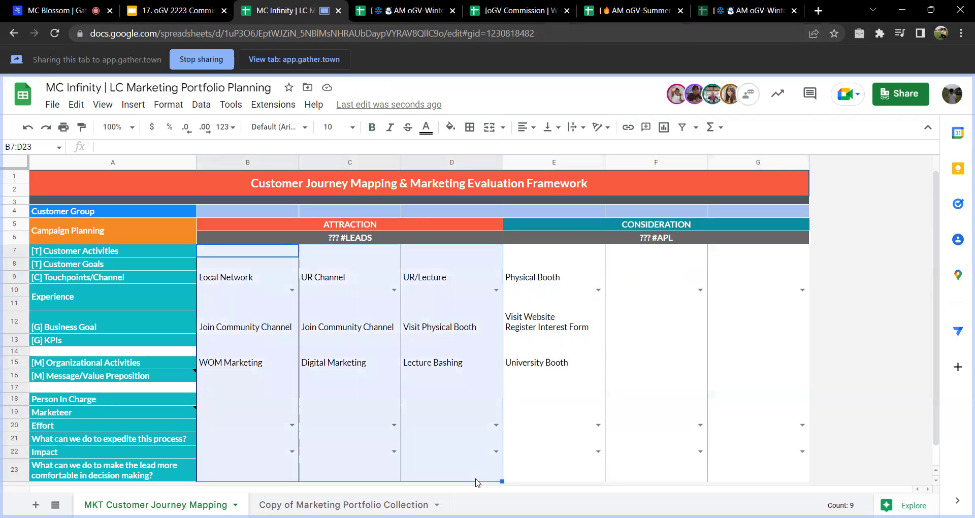
click(336, 341)
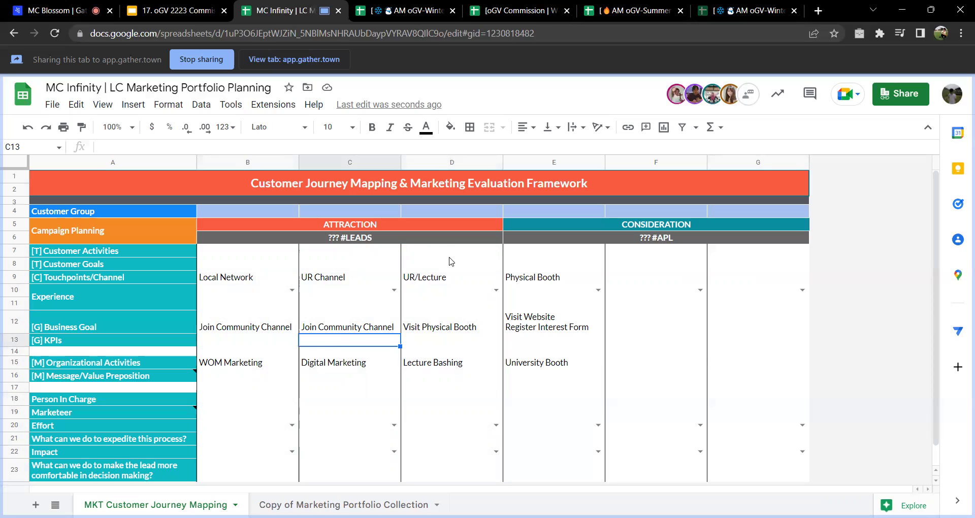
click(657, 282)
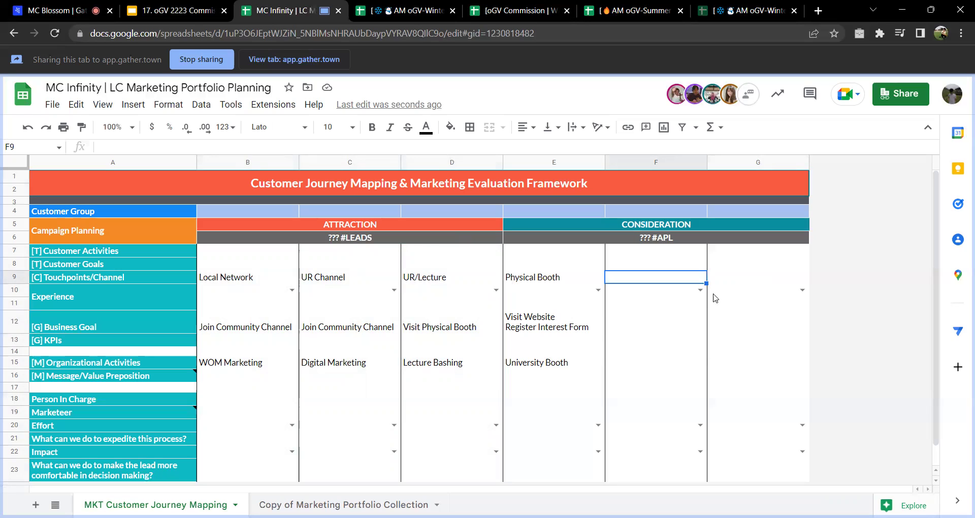
drag(569, 264, 882, 463)
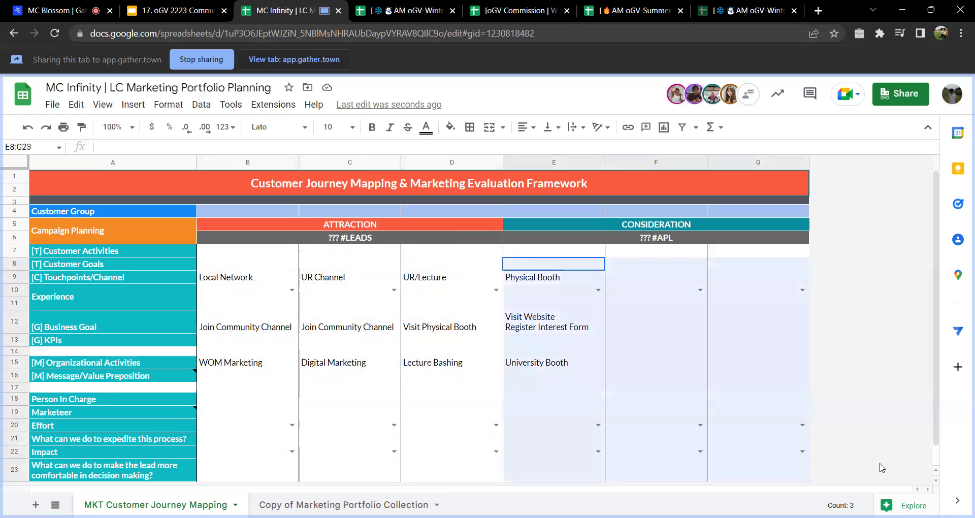
scroll(657, 377, down, 1)
click(658, 377)
drag(553, 224, 805, 447)
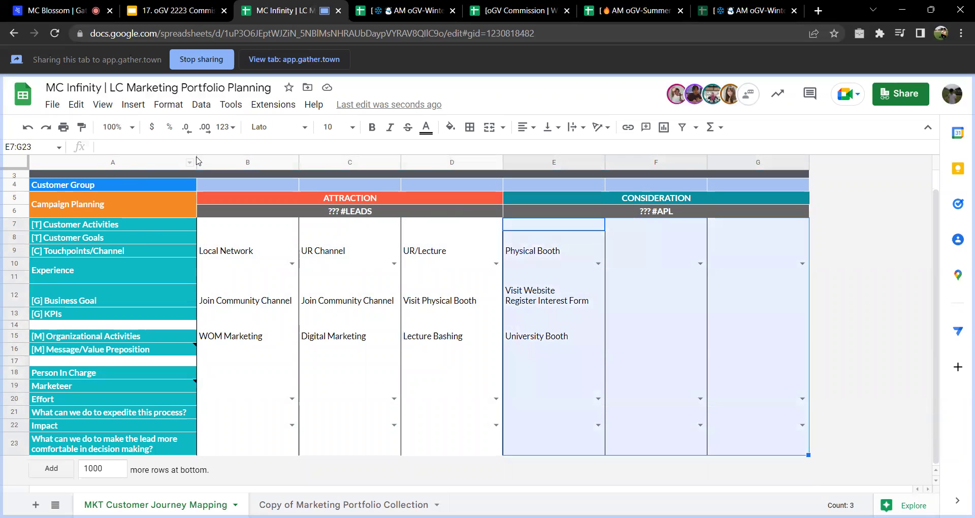
- Examine the Business Goal row from B12 to G12 and the row labels from Customer Activities to KPIs
click(241, 307)
click(325, 299)
click(447, 300)
click(559, 302)
click(683, 305)
click(729, 305)
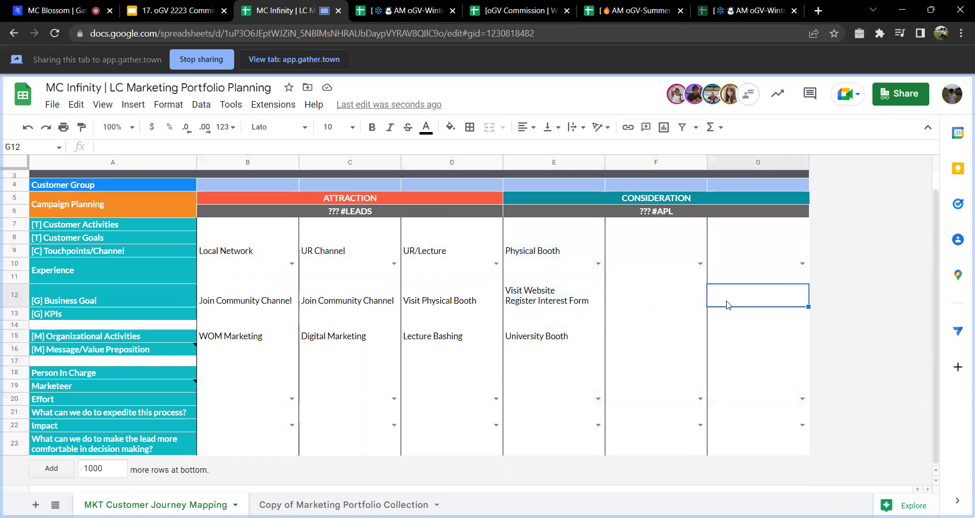
scroll(218, 299, up, 2)
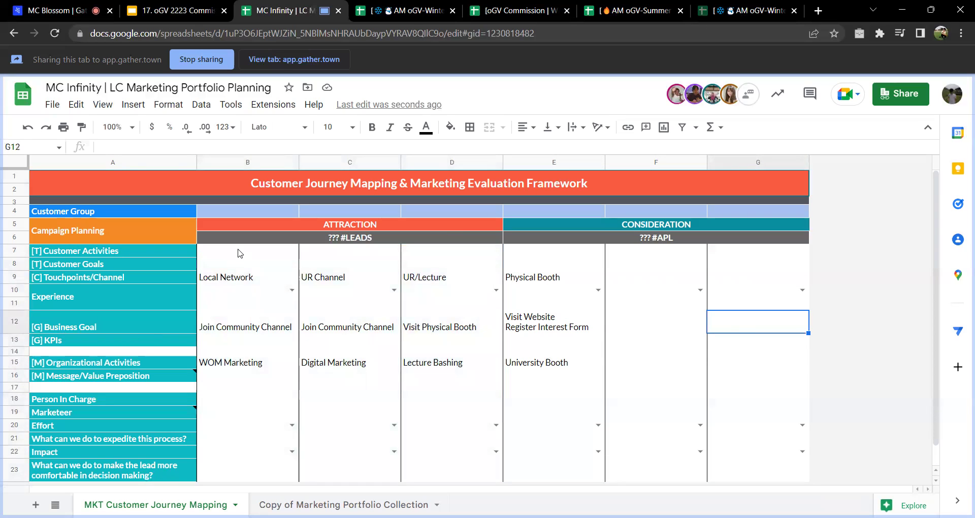
click(241, 251)
drag(87, 251, 102, 376)
click(102, 297)
click(114, 257)
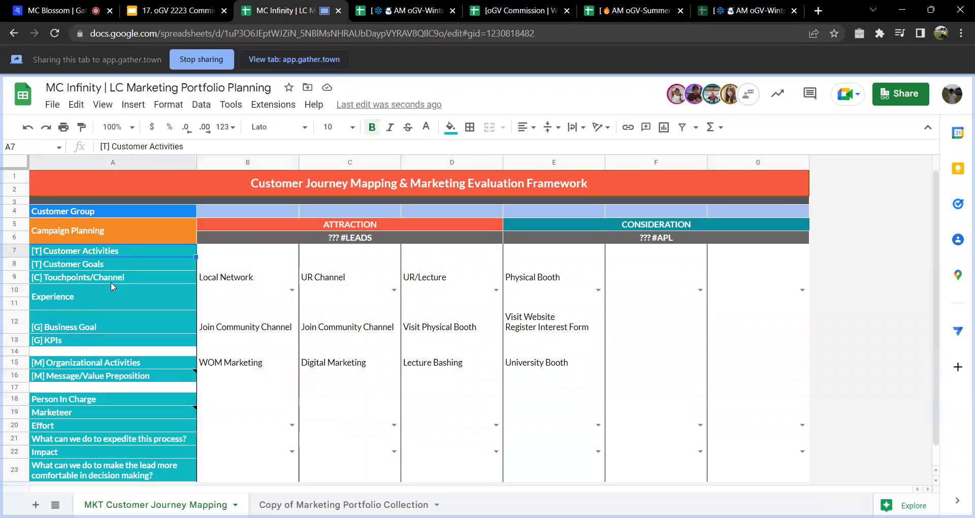
click(85, 329)
click(104, 342)
- Examine the Customer Activities, Customer Goals, Touchpoints/Channel and Experience rows across the example columns
drag(177, 248, 213, 254)
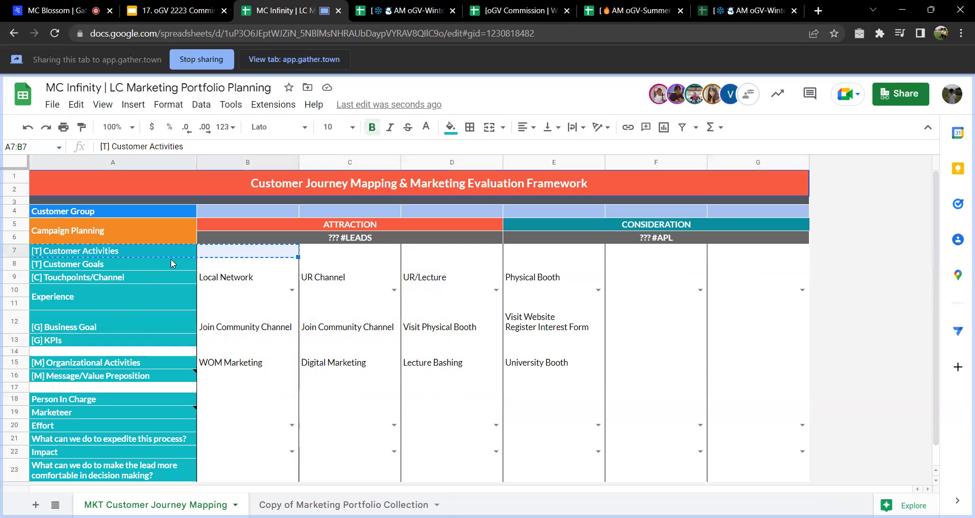
click(189, 251)
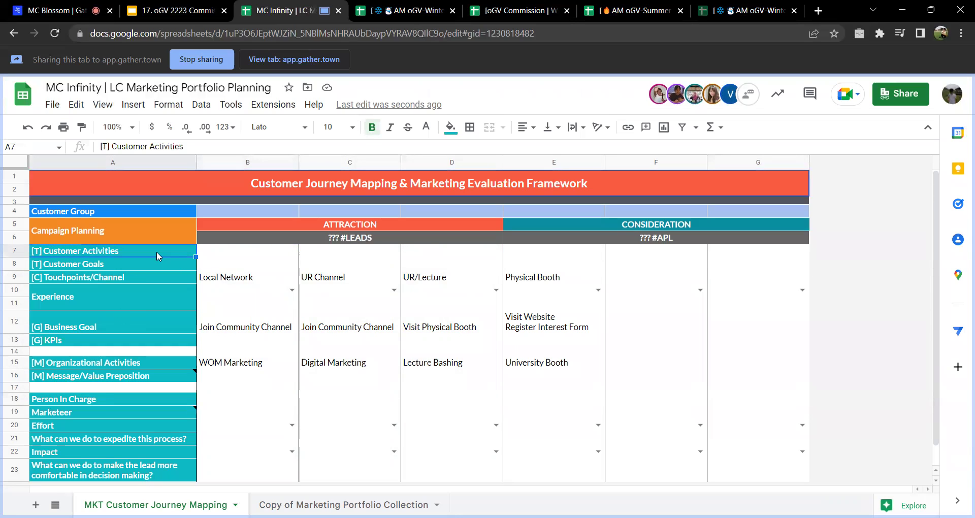
click(218, 255)
click(226, 266)
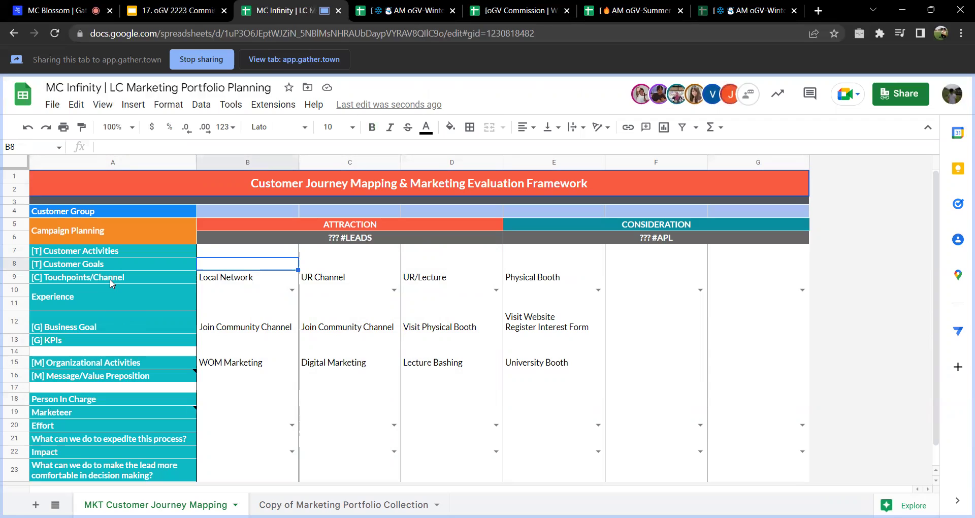
drag(109, 279, 274, 290)
click(314, 279)
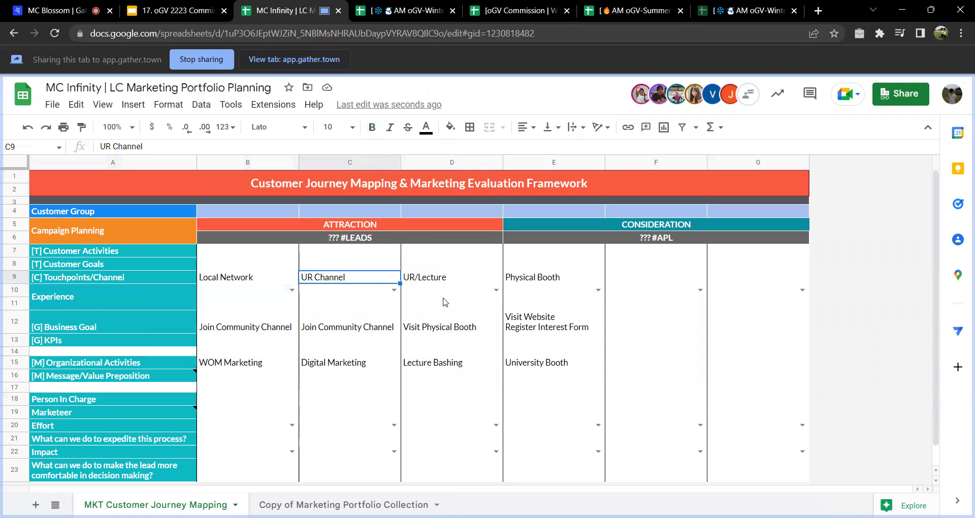
click(525, 282)
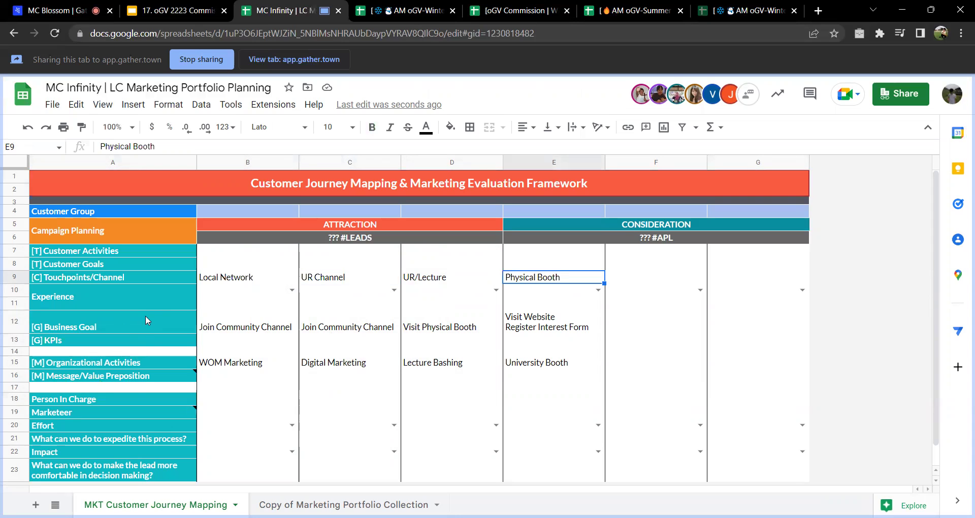
click(176, 306)
click(222, 307)
scroll(140, 330, down, 1)
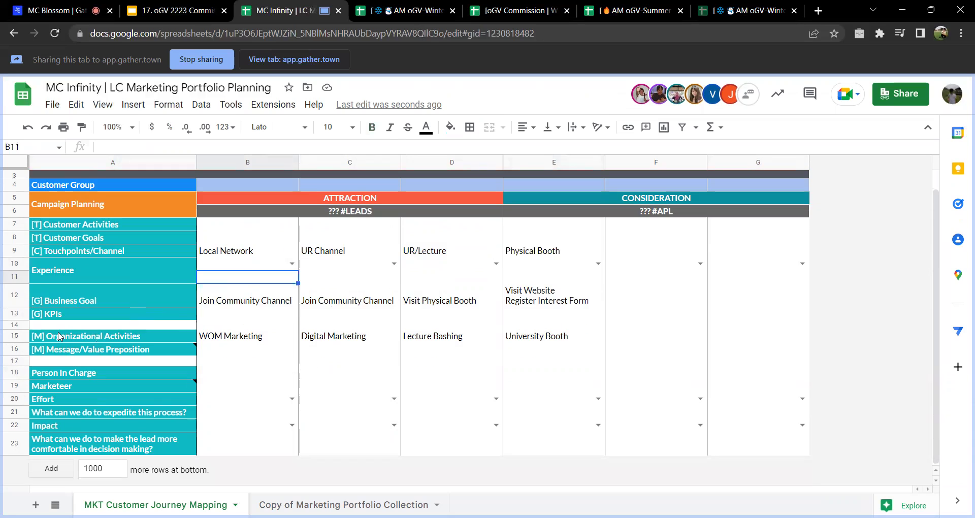
- Examine the rows from Organizational Activities and Message/Value Preposition through Marketeer, Effort and Impact
click(116, 339)
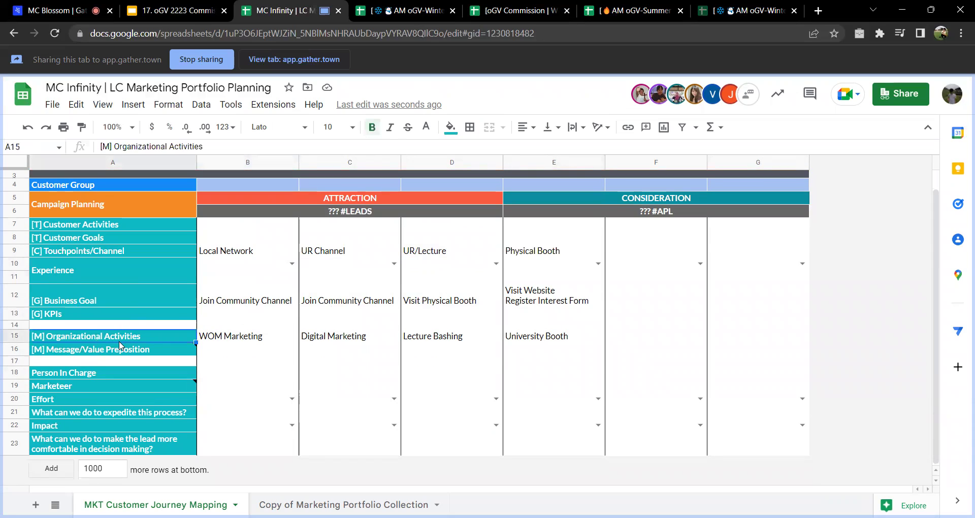
click(216, 341)
drag(215, 339, 515, 336)
drag(218, 353, 529, 351)
drag(243, 379, 247, 460)
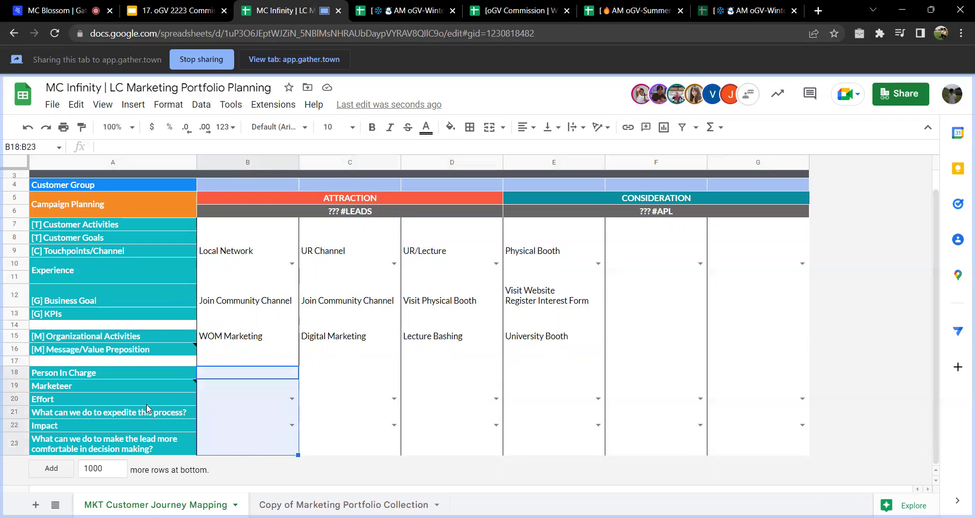
click(154, 385)
click(165, 425)
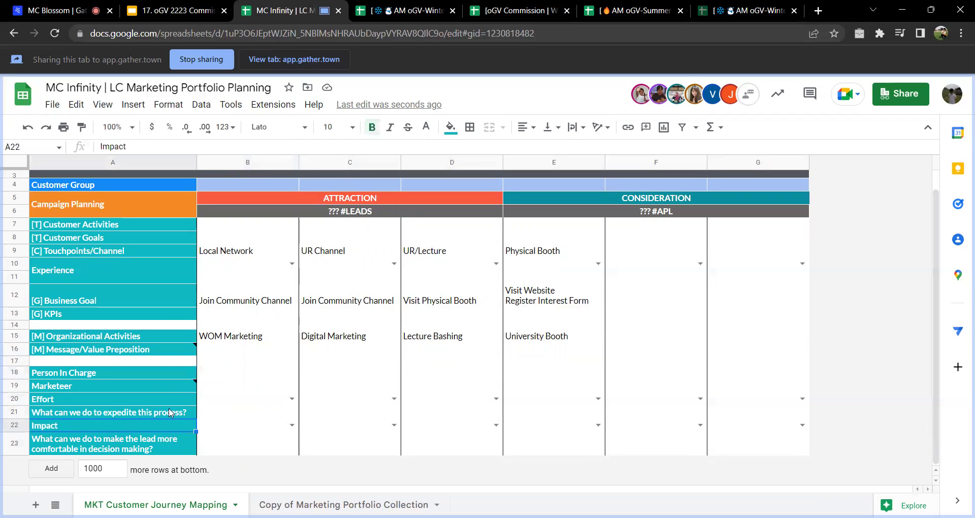
click(175, 385)
click(164, 397)
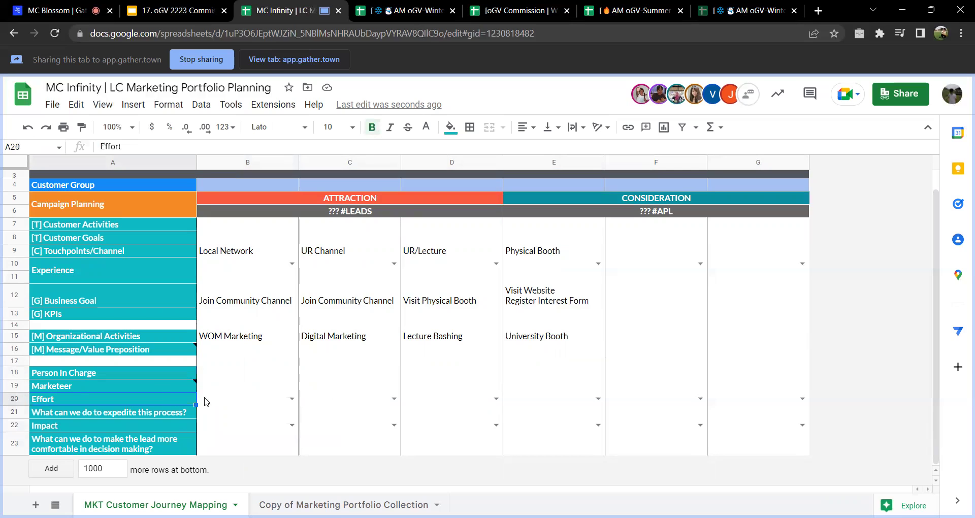
double_click(206, 401)
click(208, 432)
click(153, 412)
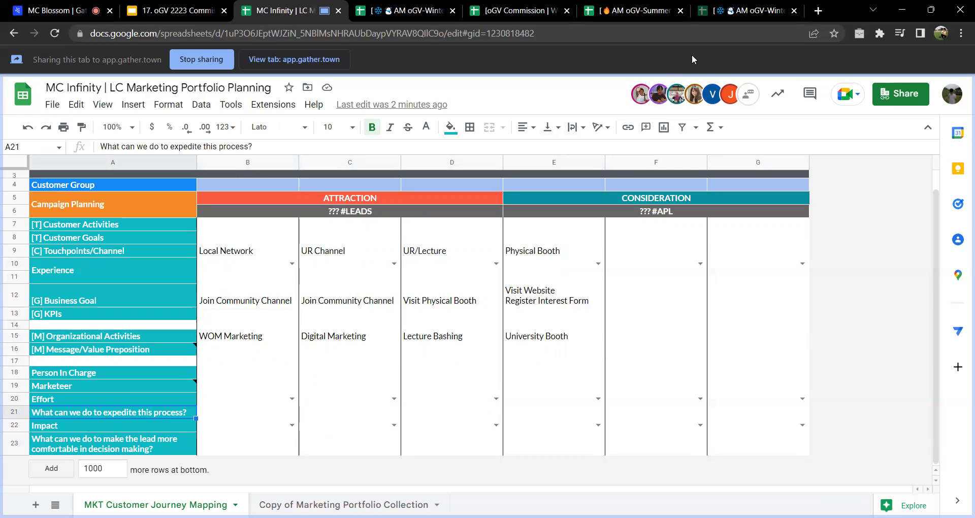
- Check the journey mapping slide in the oGV 2223 presentation and the planning spreadsheet's sharing settings
click(175, 10)
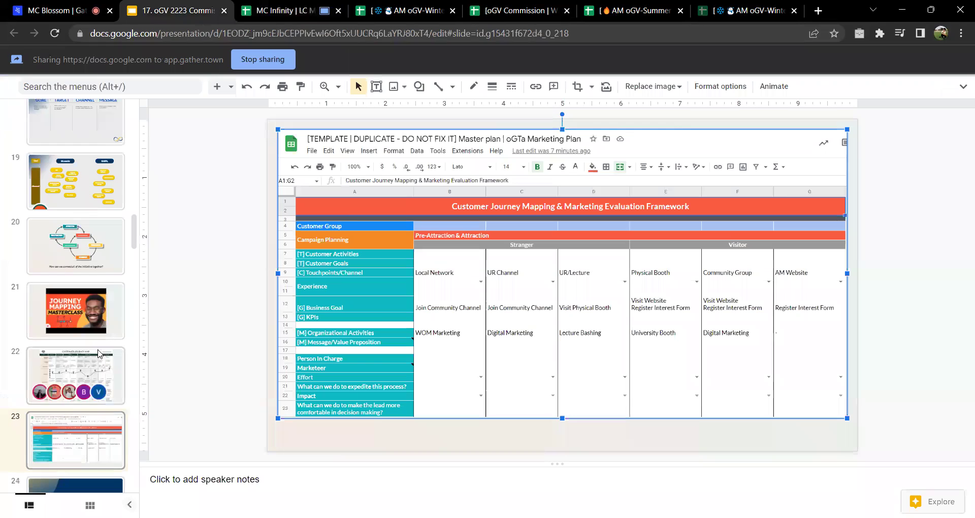
click(276, 6)
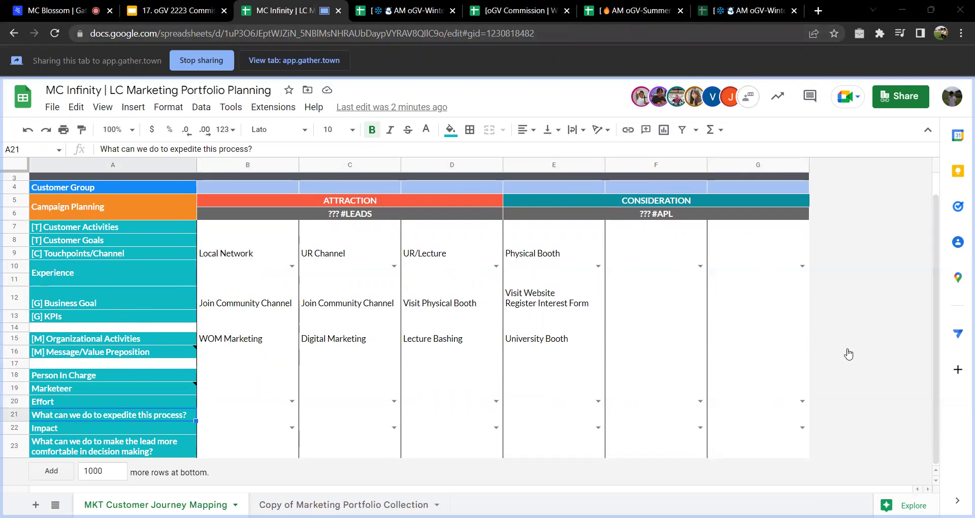
key(ctrl+1)
click(368, 60)
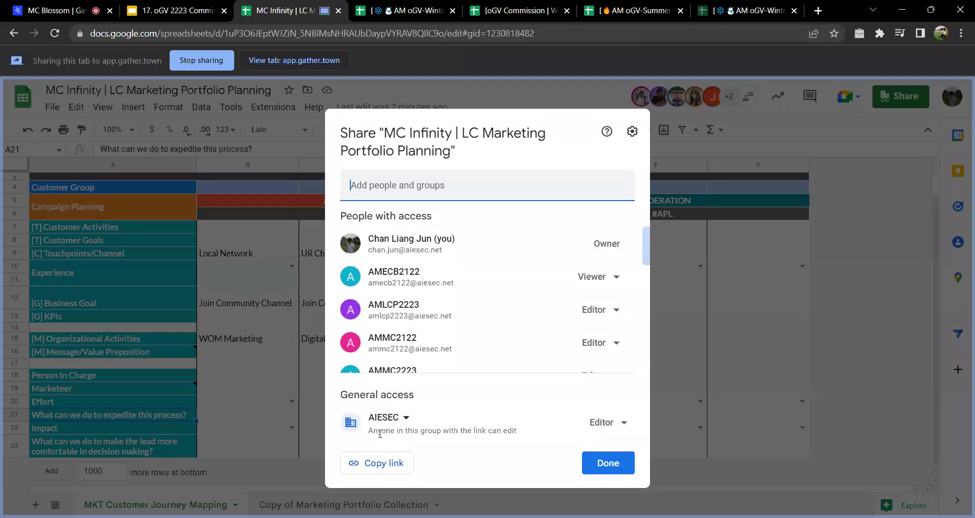
click(756, 331)
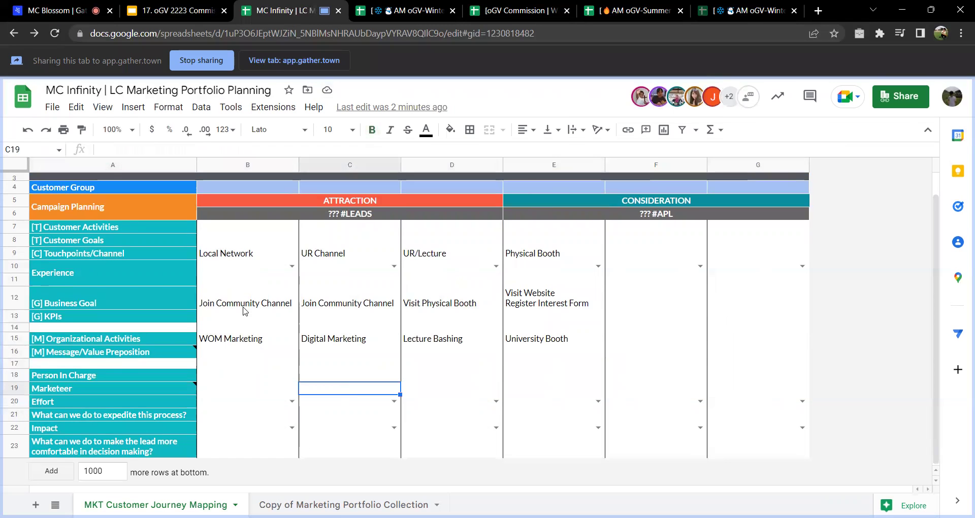
- Check the Gather meeting and show the Experience rating options for the Local Network touchpoint
double_click(275, 267)
click(349, 304)
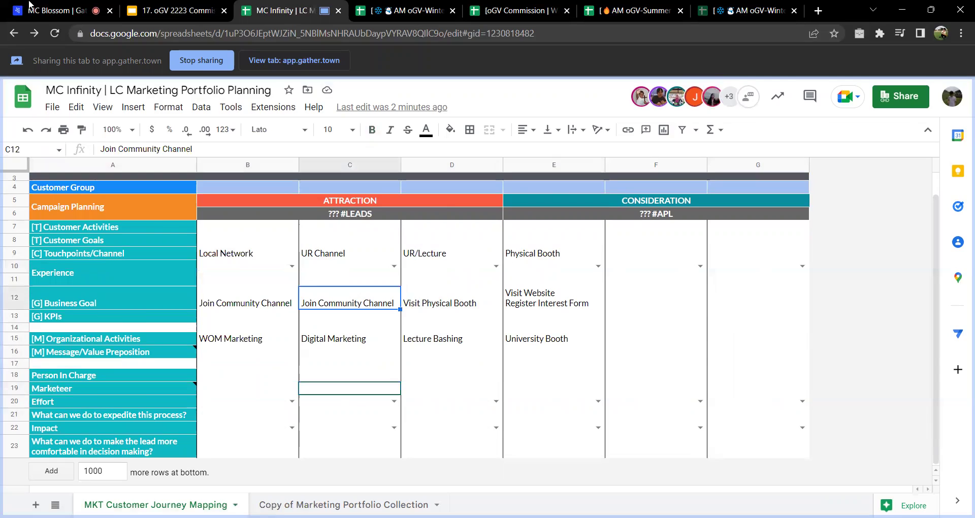
click(294, 59)
click(273, 7)
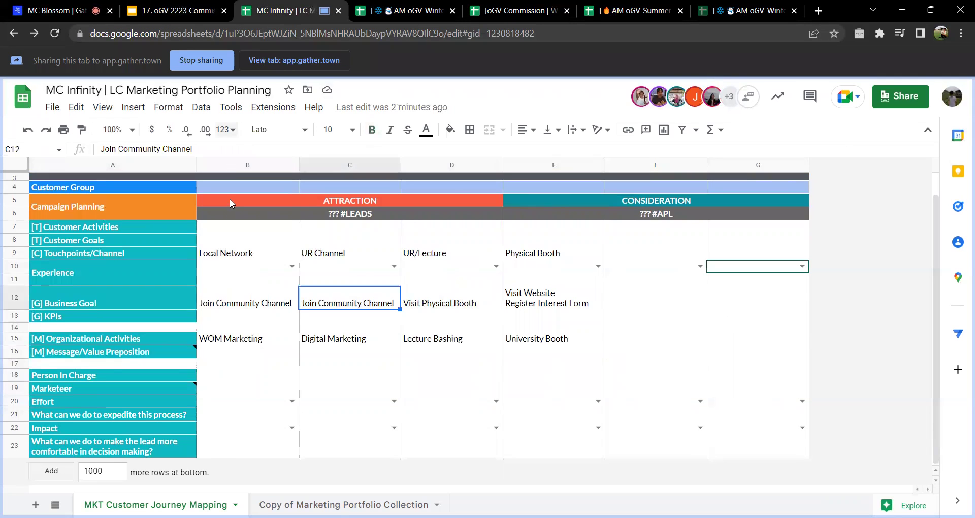
click(228, 265)
double_click(238, 270)
click(192, 265)
double_click(224, 269)
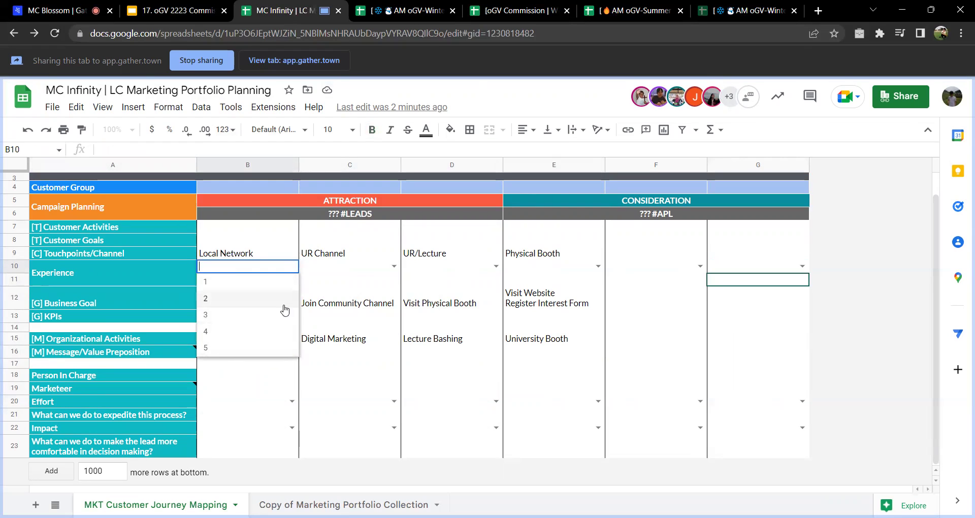
- Examine the Experience rating options from 1 to 5 for the UR Channel touchpoint without choosing one
click(350, 265)
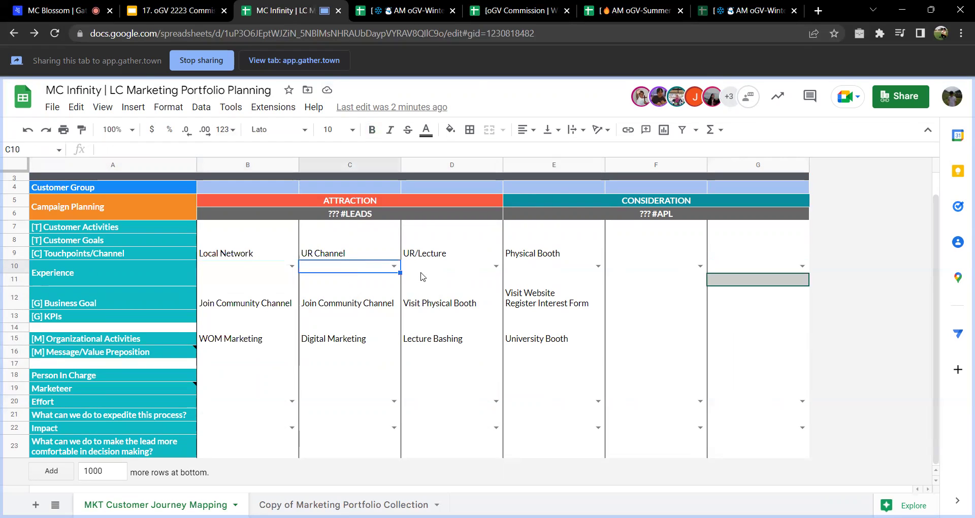
click(392, 267)
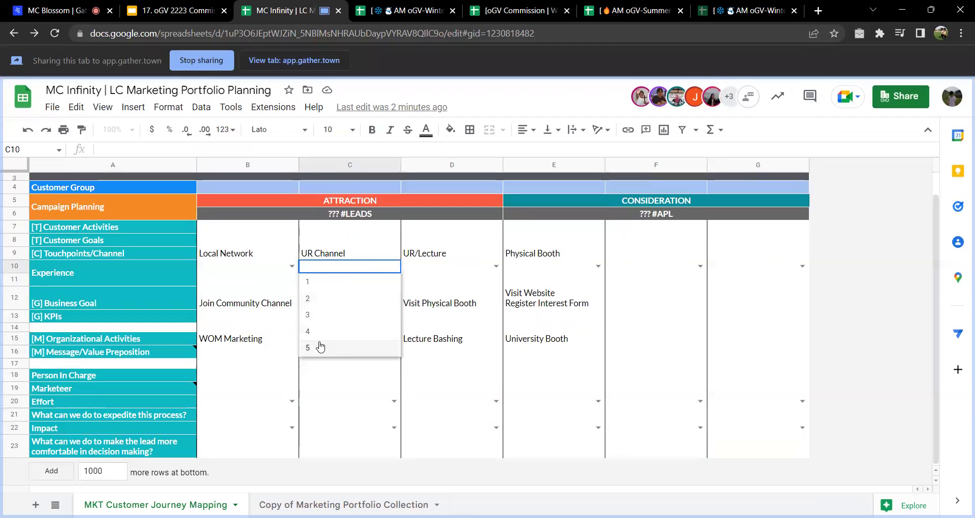
click(419, 292)
click(374, 269)
click(374, 269)
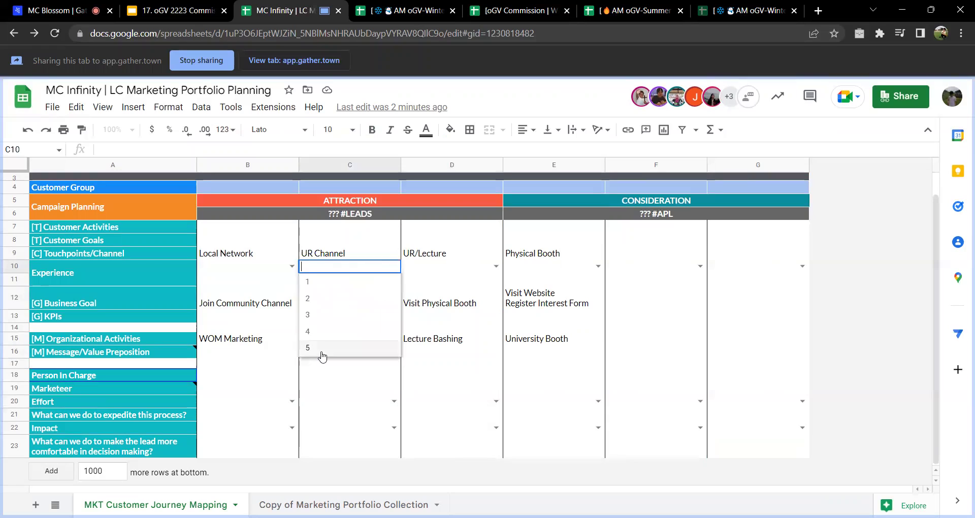
click(422, 287)
click(342, 268)
click(333, 281)
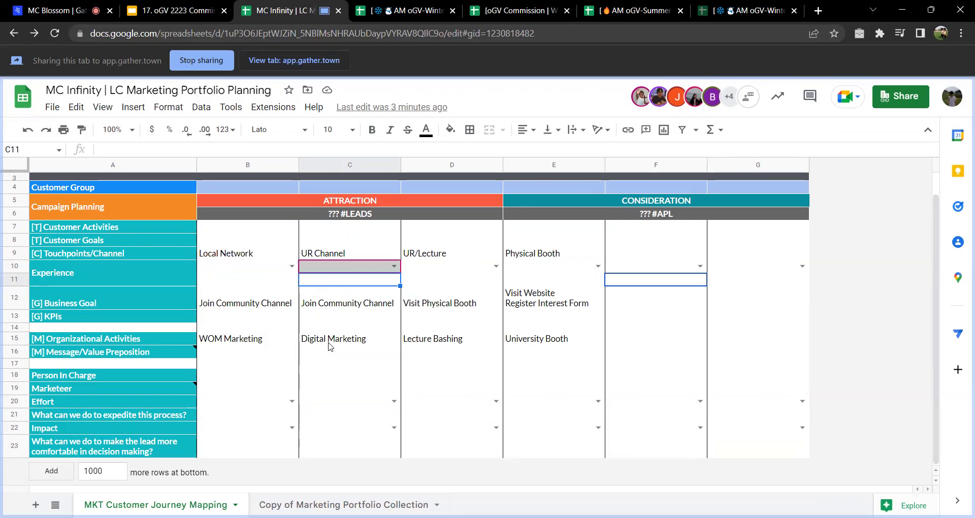
- Delete the Copy of Marketing Portfolio Collection sheet and return to the beginning of the MKT Customer Journey Mapping sheet
click(315, 504)
right_click(310, 502)
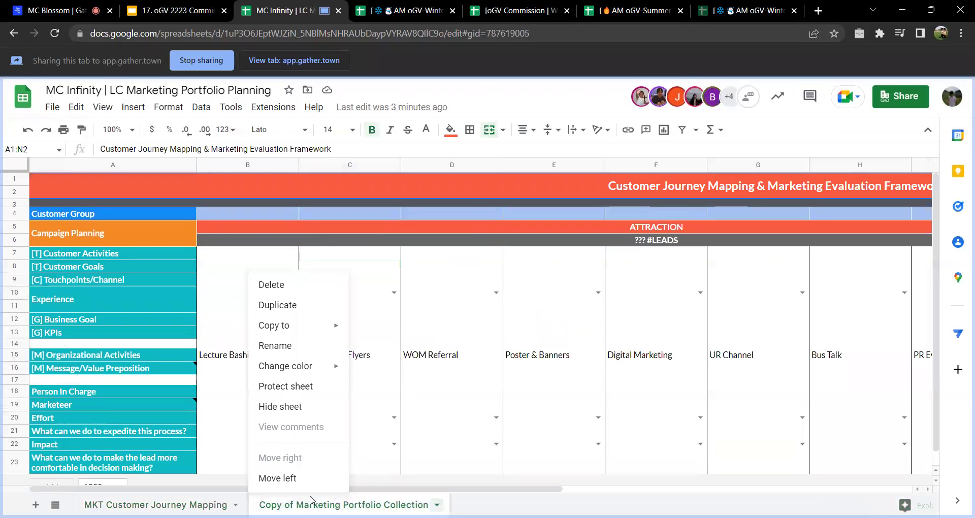
click(325, 285)
click(626, 325)
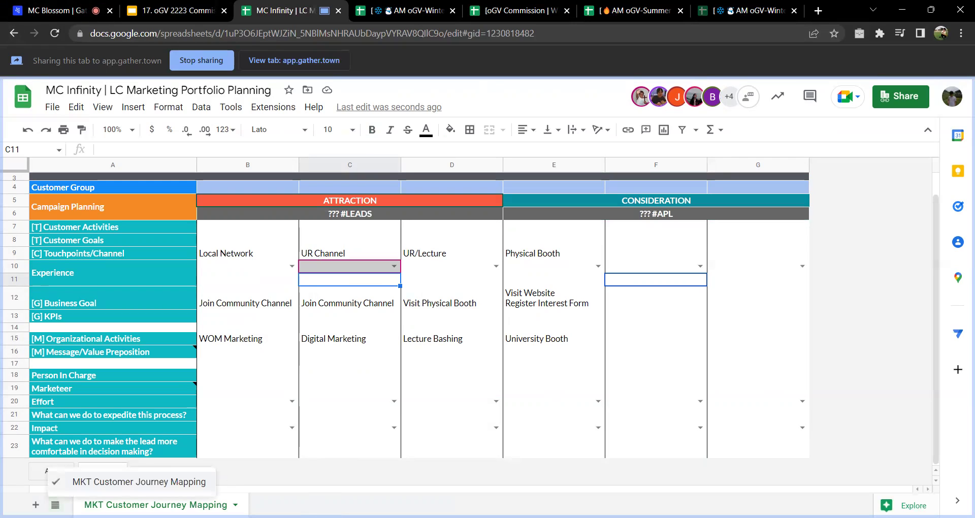
click(264, 445)
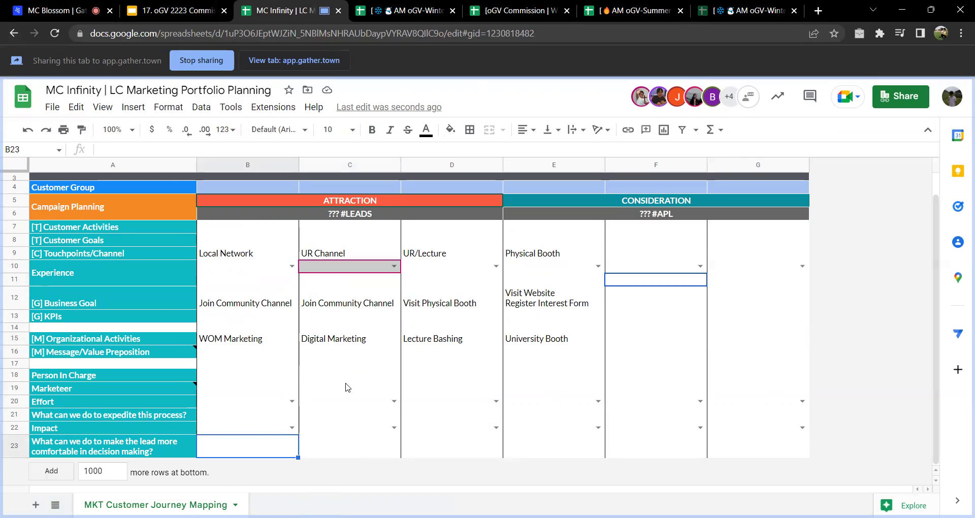
scroll(356, 381, up, 2)
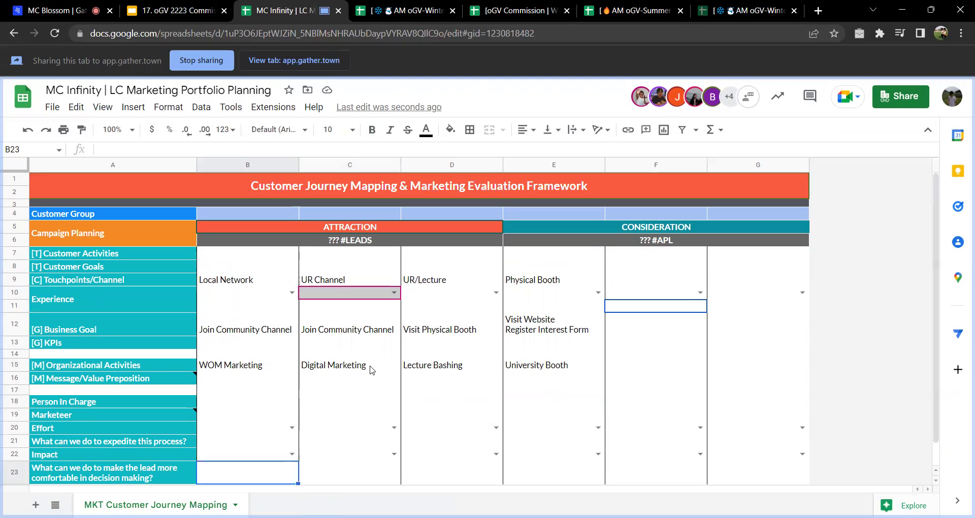
- Examine the UR/Lecture touchpoint and its Visit Physical Booth goal, and check the Gather meeting before returning to the planning spreadsheet
click(429, 323)
scroll(418, 352, down, 1)
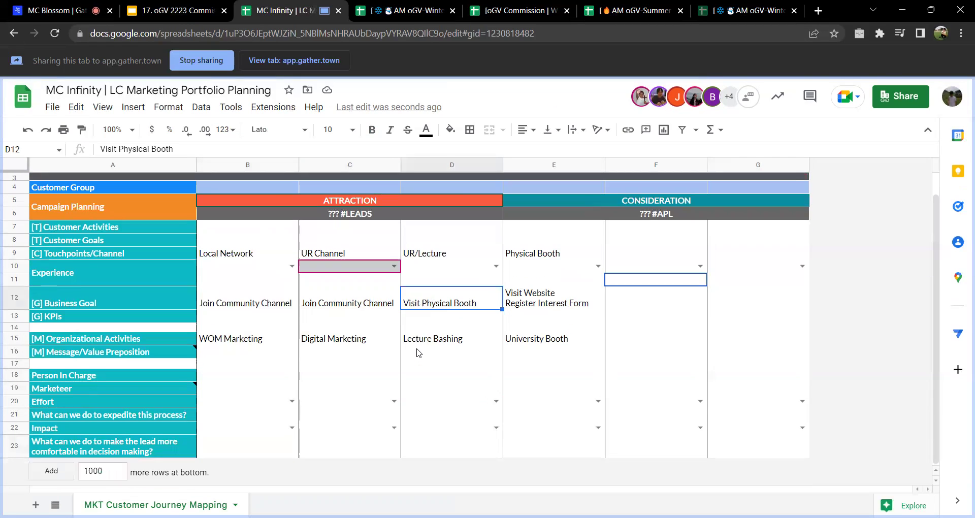
scroll(418, 352, up, 1)
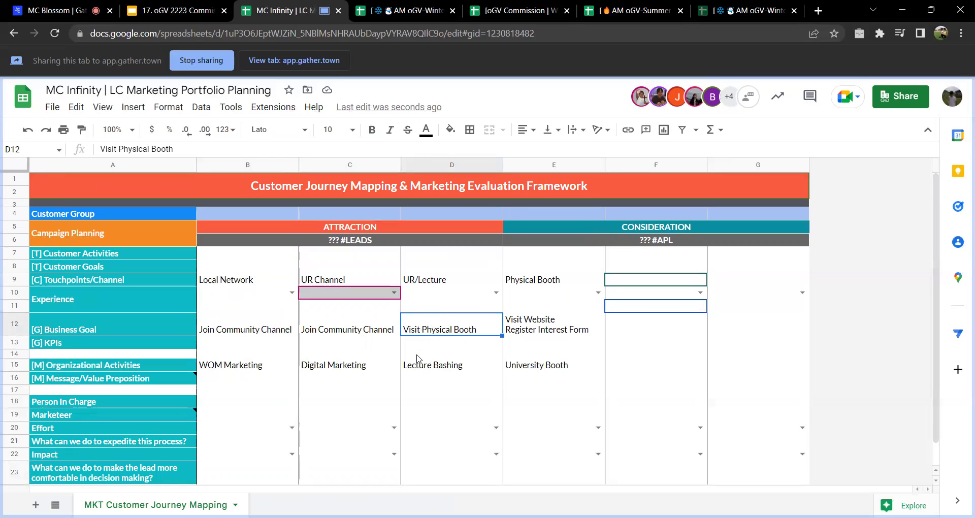
click(511, 282)
click(472, 285)
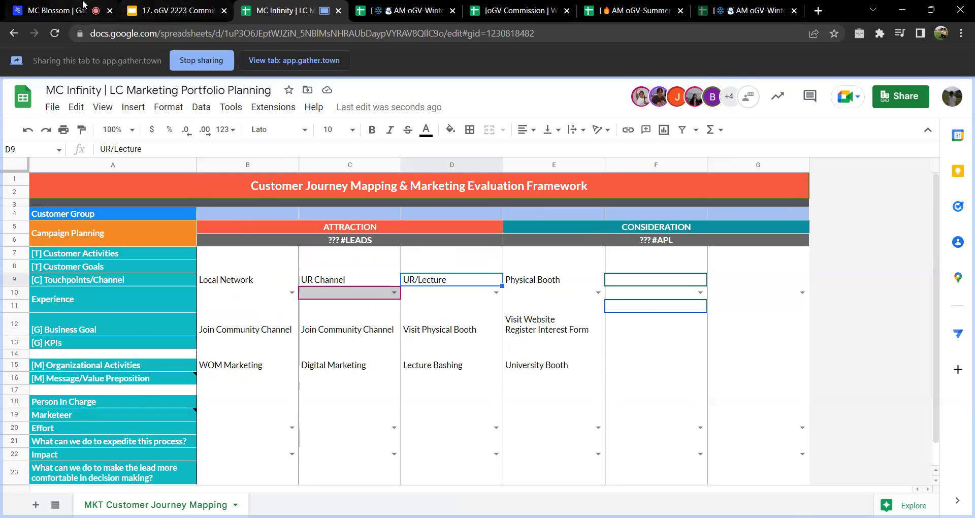
click(61, 10)
click(264, 6)
key(ctrl+1)
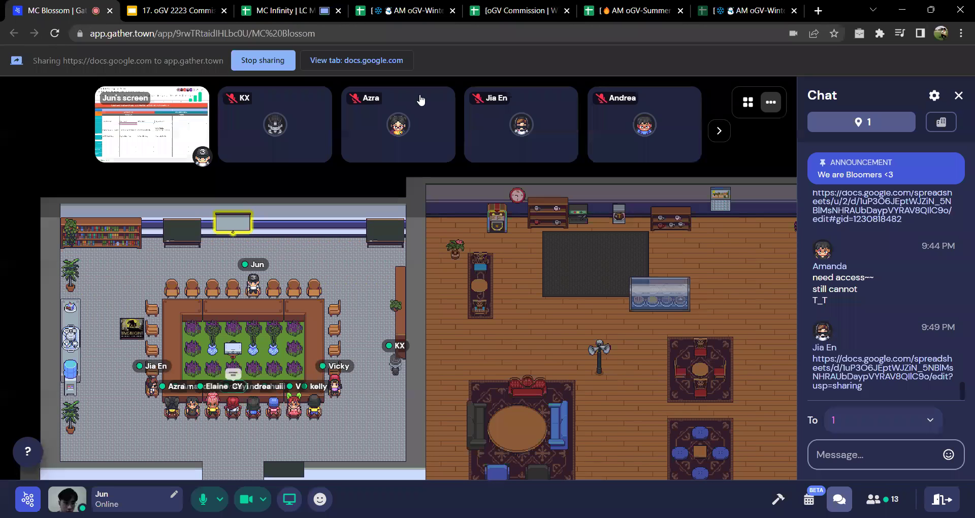
click(305, 9)
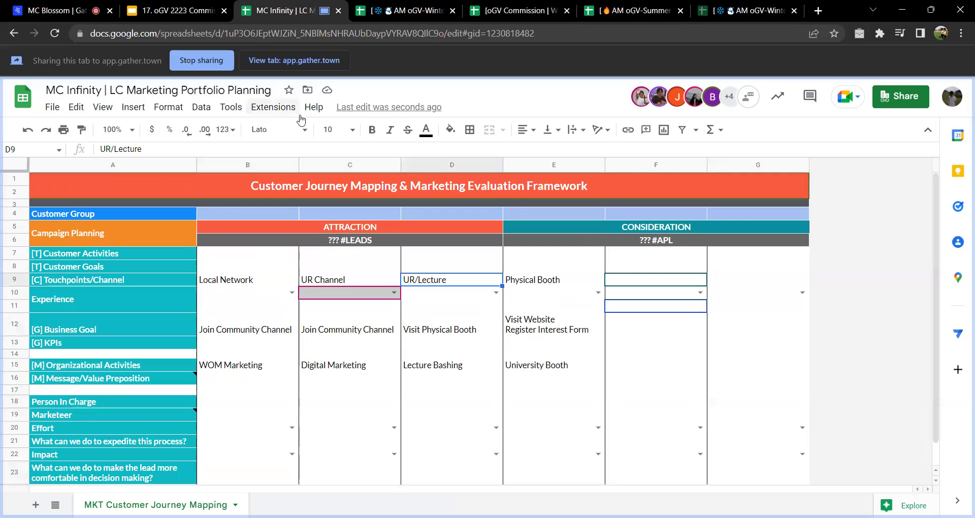
- Show the Experience rating options for the Local Network touchpoint and review the customer journey map slide in the presentation
click(270, 296)
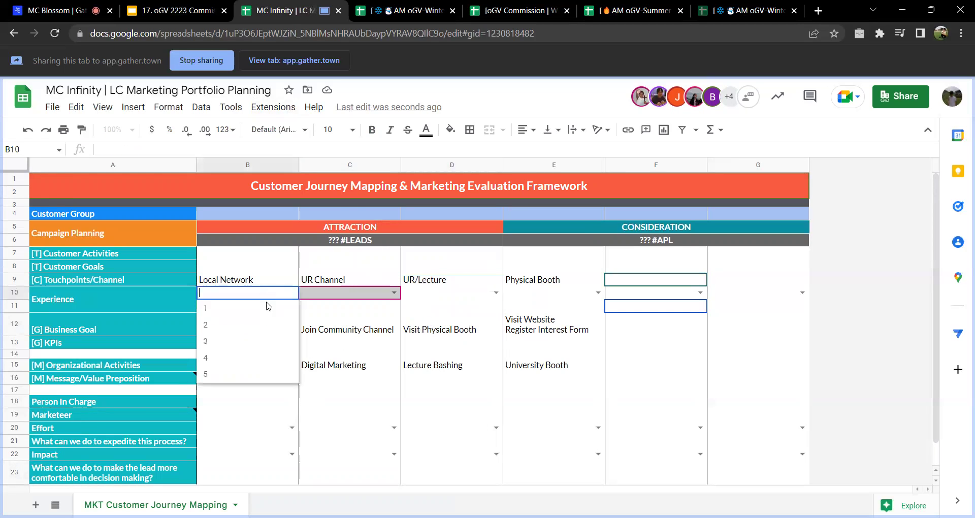
click(358, 322)
click(264, 298)
click(332, 401)
click(171, 7)
click(119, 247)
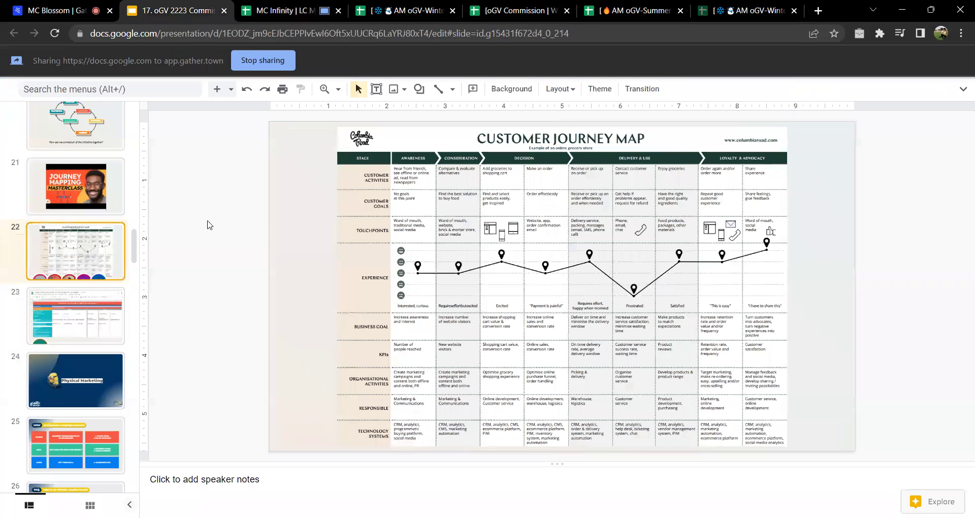
click(283, 11)
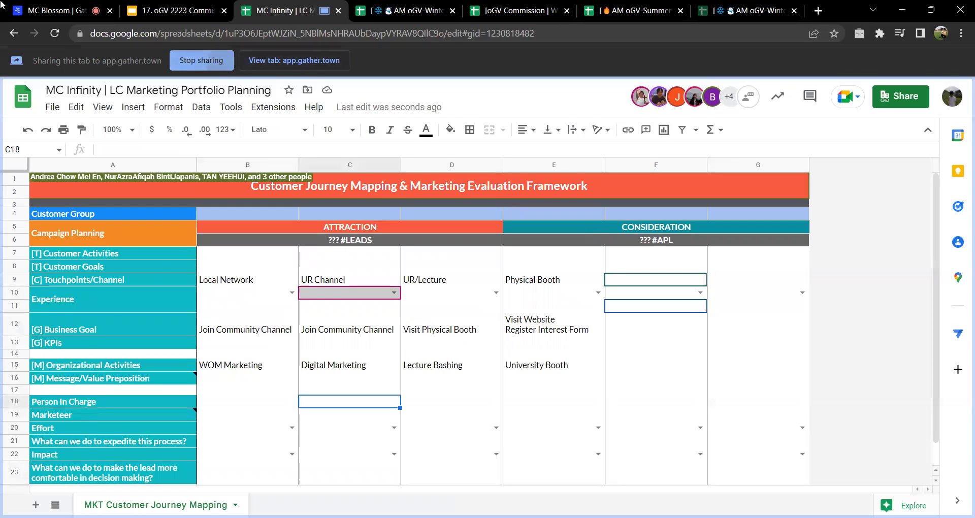
- Replace the tab sharing in the Gather meeting with sharing of the entire screen and show the customer journey map slide
click(264, 60)
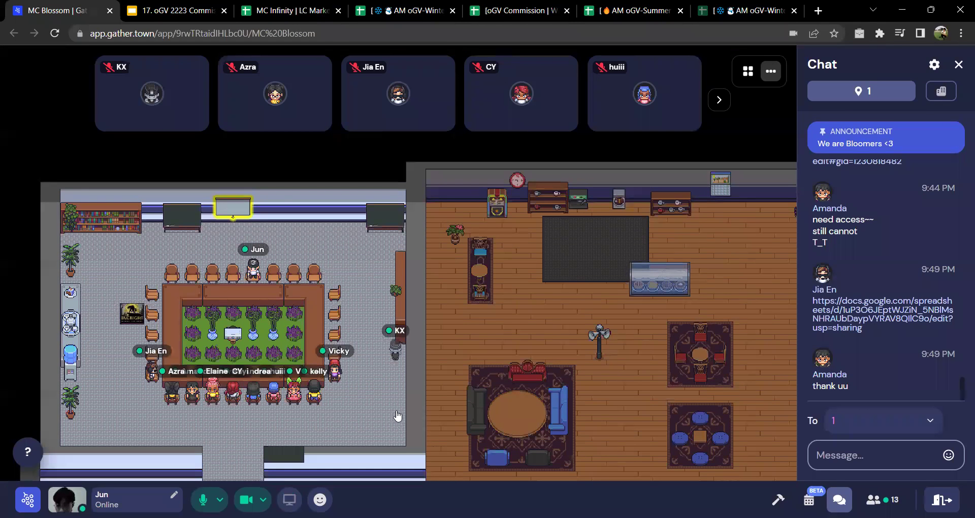
key(ctrl+shift+s)
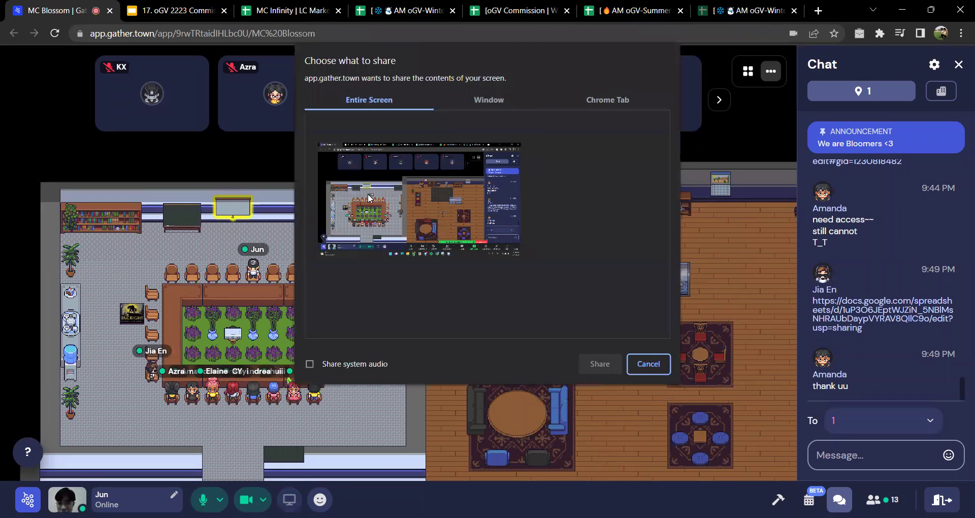
click(599, 363)
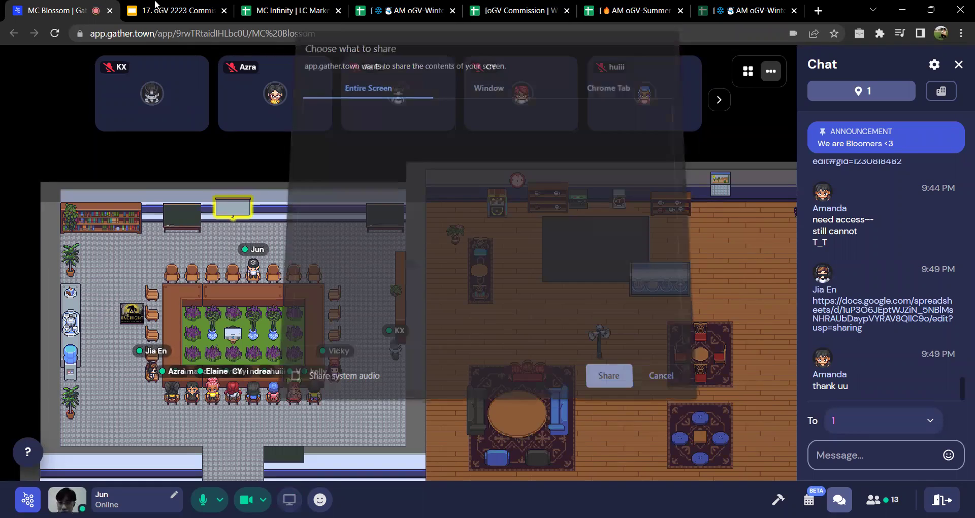
click(172, 9)
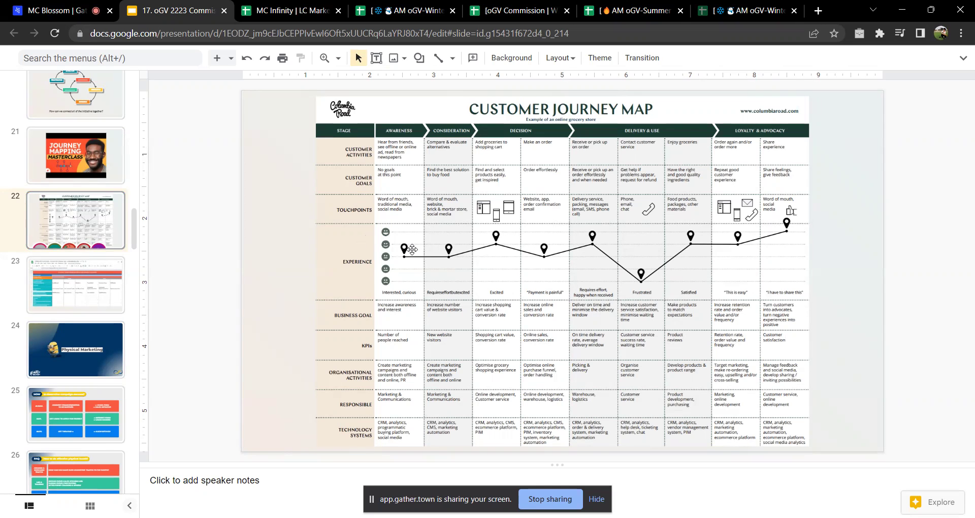
- Add the note "Customer Interest" to the Experience heading in the planning spreadsheet
click(305, 11)
right_click(122, 270)
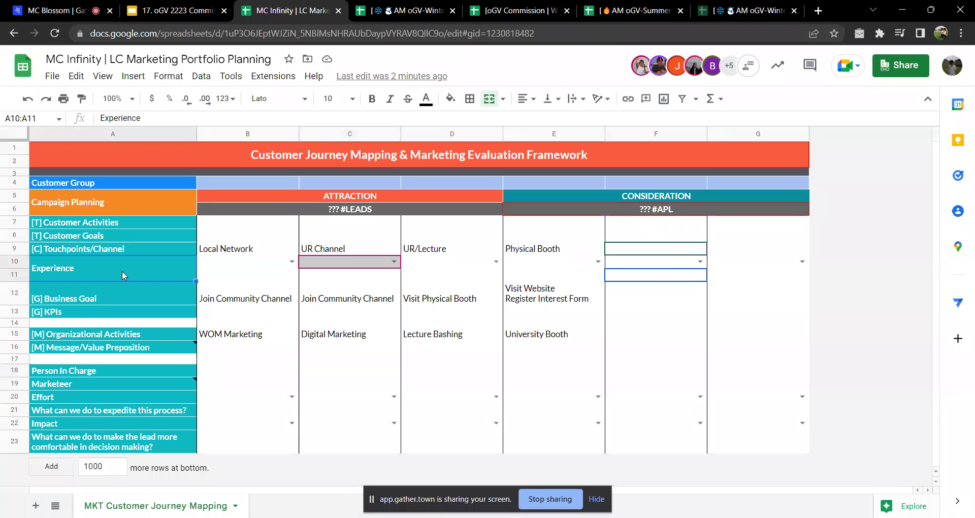
click(168, 453)
text(C)
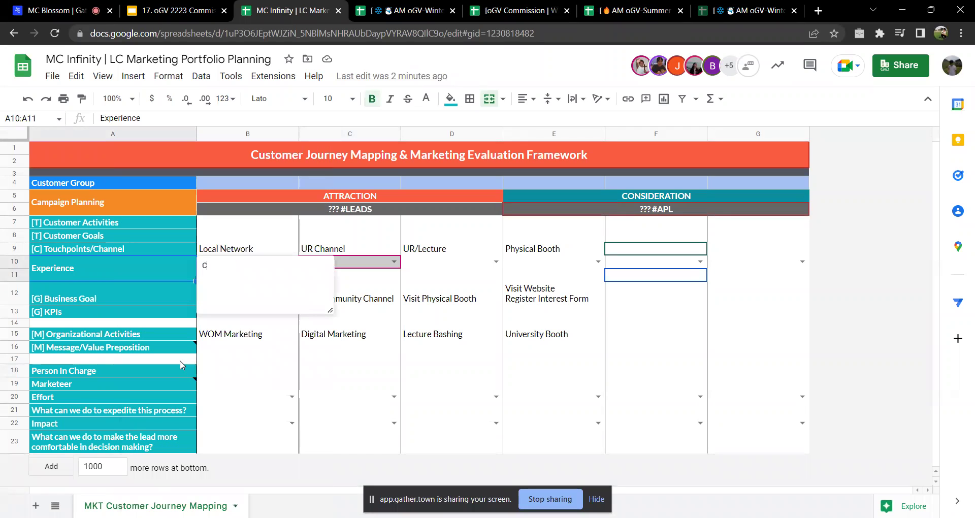
text(ustomer Interest)
click(193, 316)
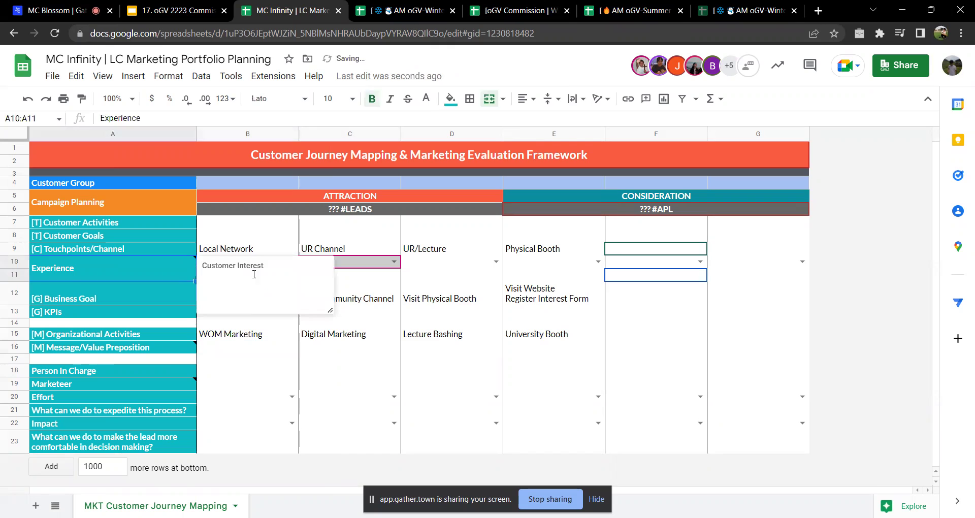
click(418, 303)
- Point out the cells below the Experience ratings in the Attraction columns and check the screen sharing in the Gather meeting
click(459, 277)
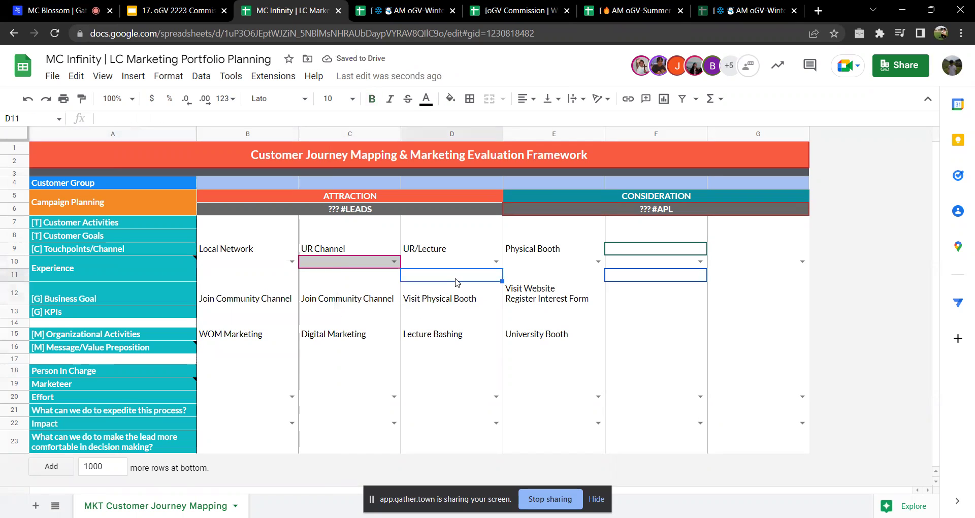
click(286, 277)
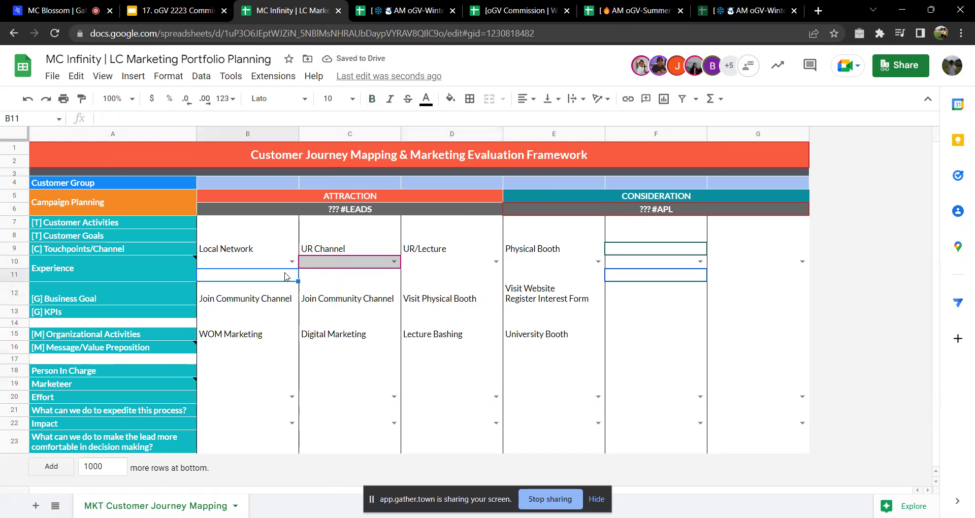
click(208, 290)
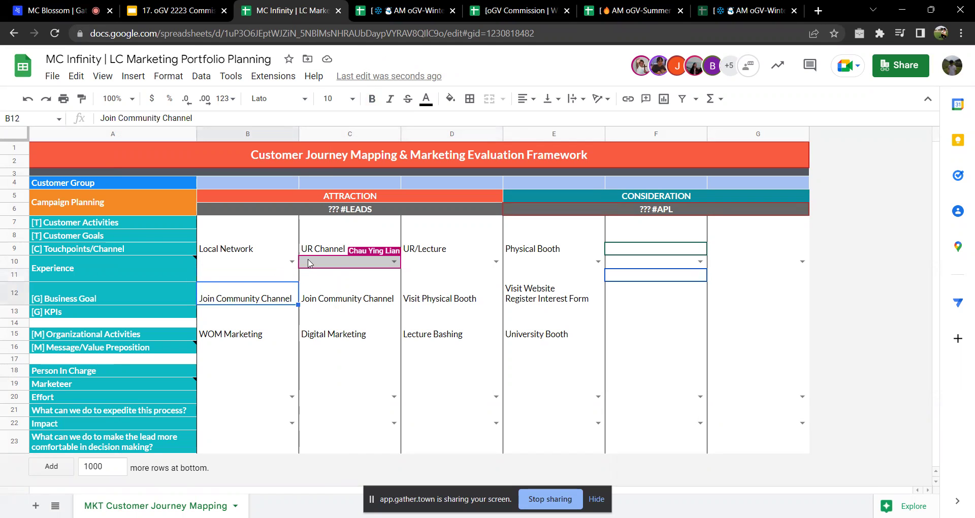
click(322, 278)
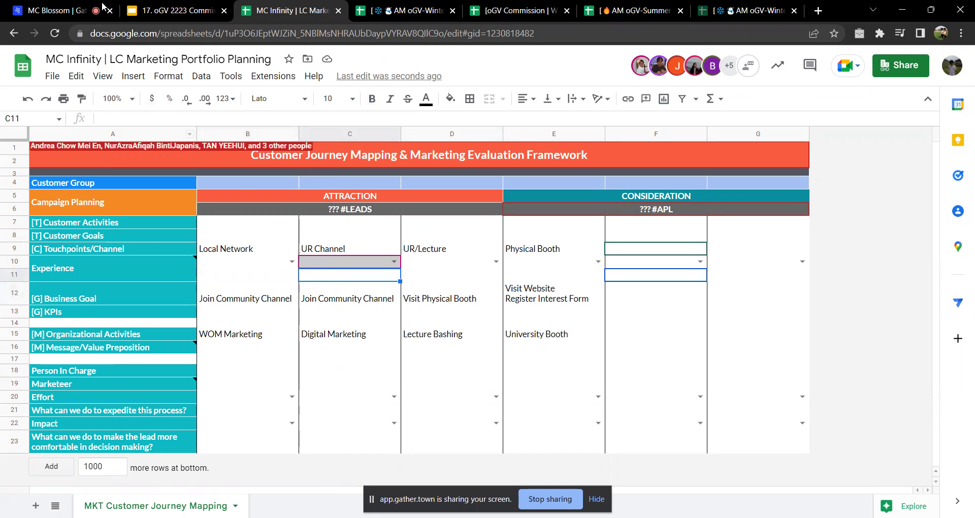
click(82, 4)
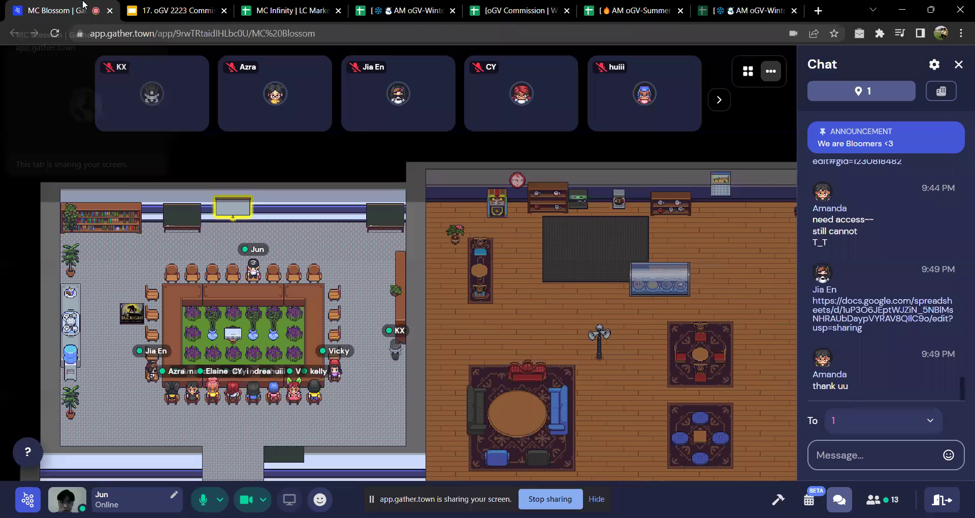
click(276, 4)
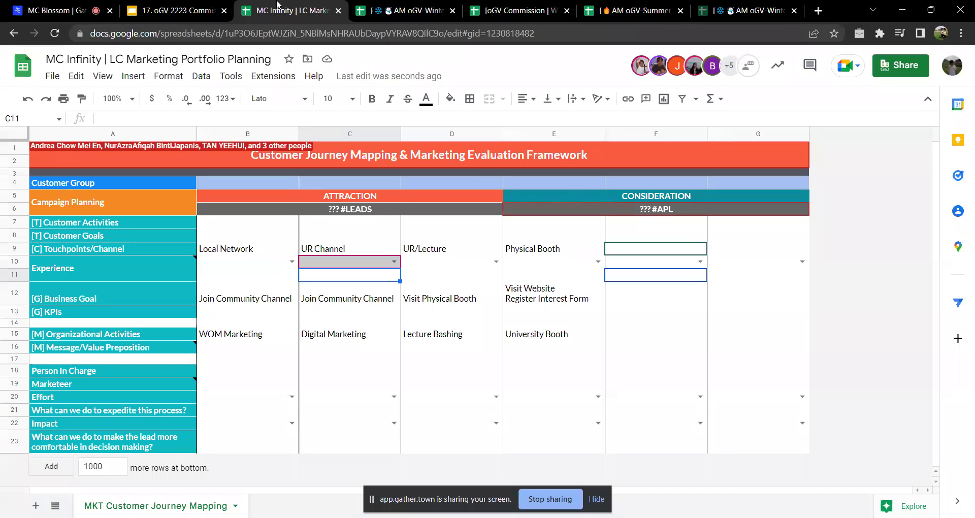
click(82, 4)
click(243, 5)
click(66, 10)
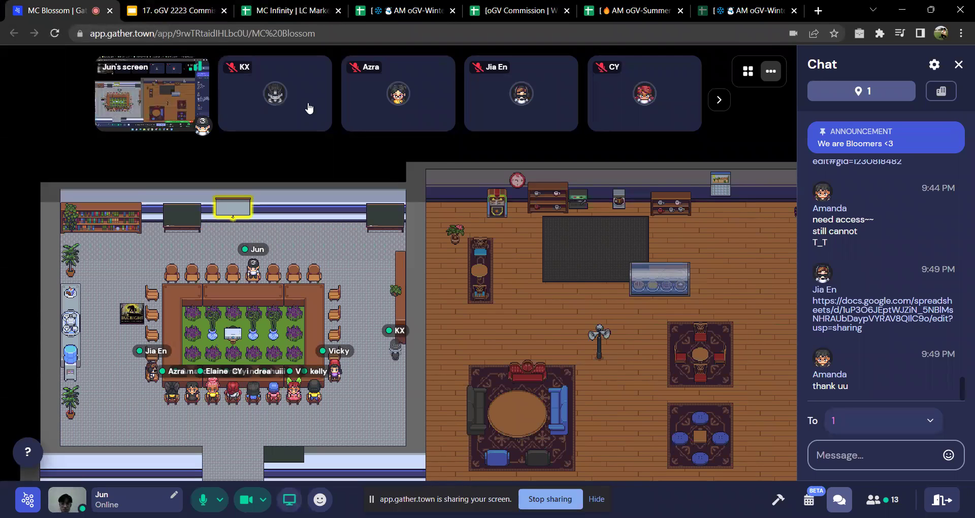
click(269, 6)
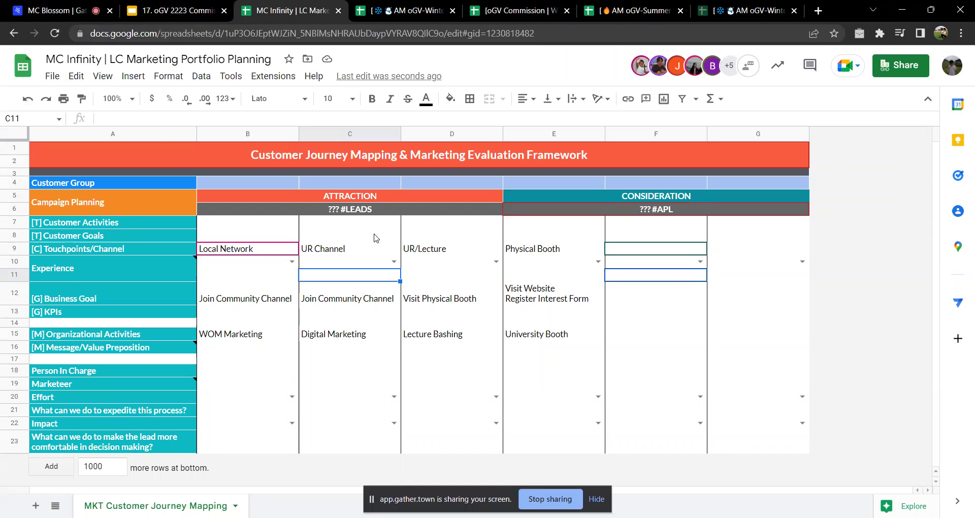
- Highlight the Attraction stage's #LEADS heading and its Local Network, UR Channel and UR/Lecture columns one after another
click(394, 209)
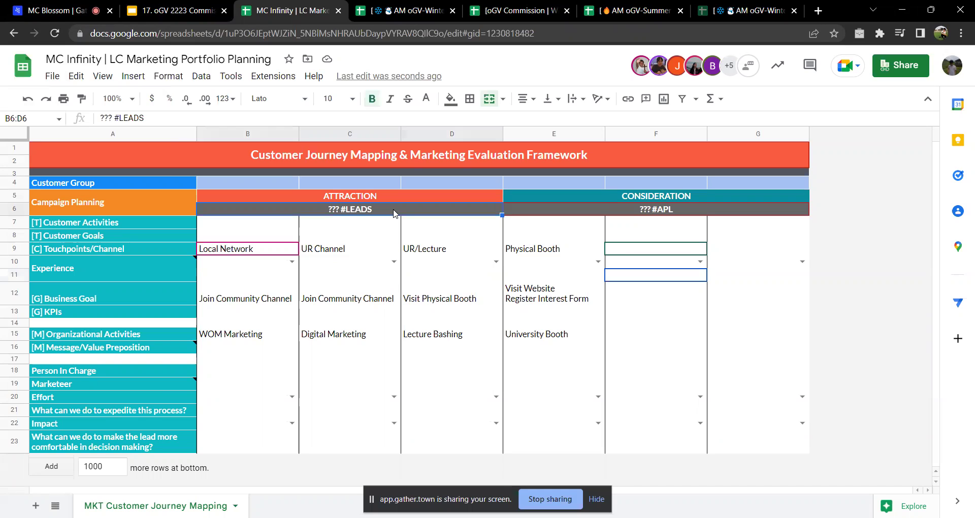
click(270, 361)
drag(256, 233, 257, 437)
click(257, 372)
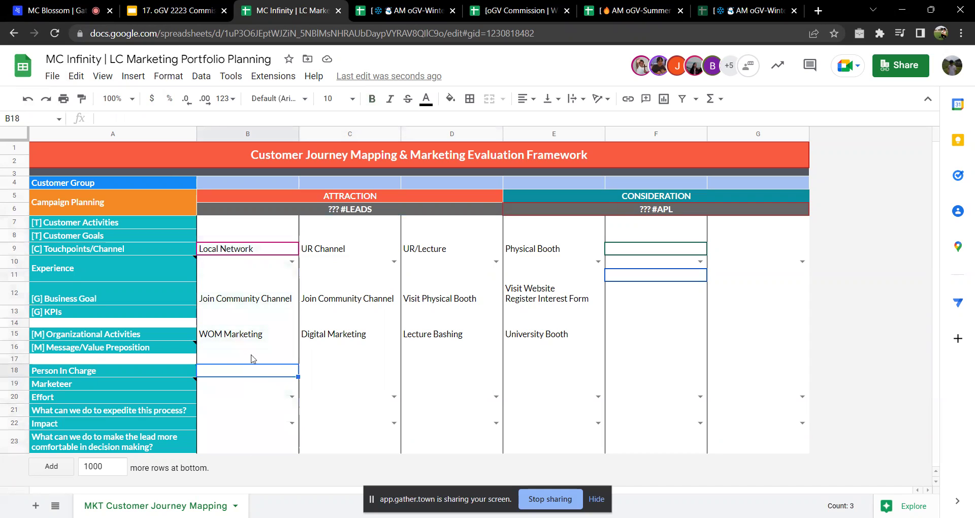
drag(256, 222, 257, 439)
click(345, 235)
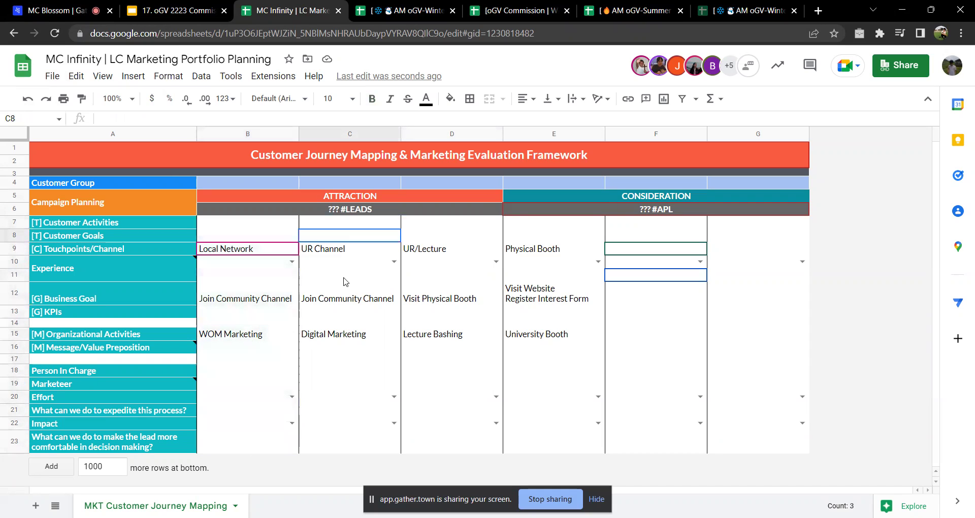
drag(346, 281, 329, 417)
drag(458, 226, 449, 391)
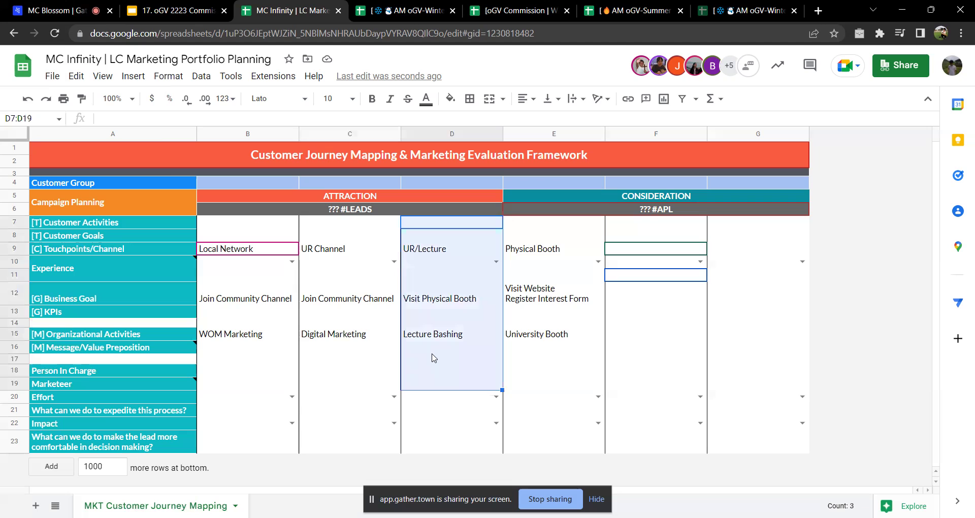
- Highlight the Consideration stage's Physical Booth column and the two empty touchpoint columns beside it
click(579, 313)
drag(548, 249, 574, 411)
drag(675, 251, 664, 383)
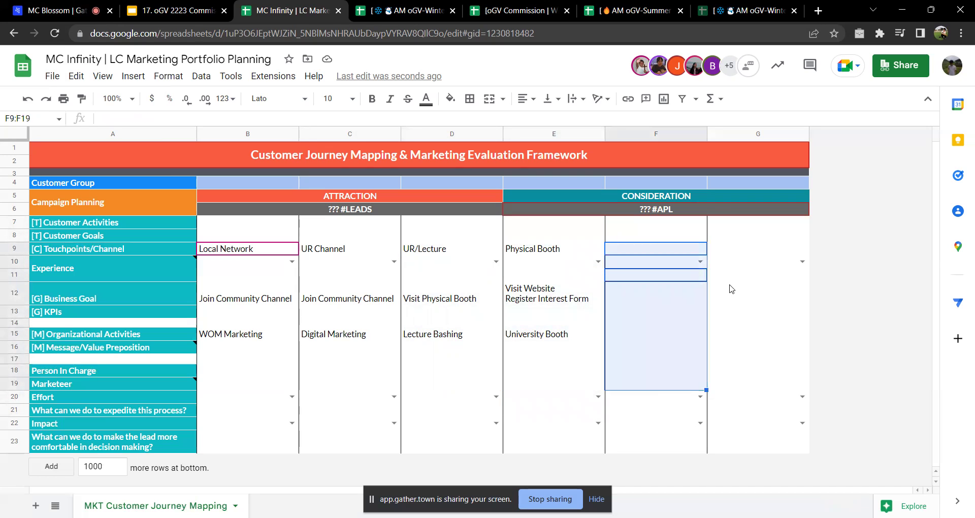
drag(757, 249, 755, 423)
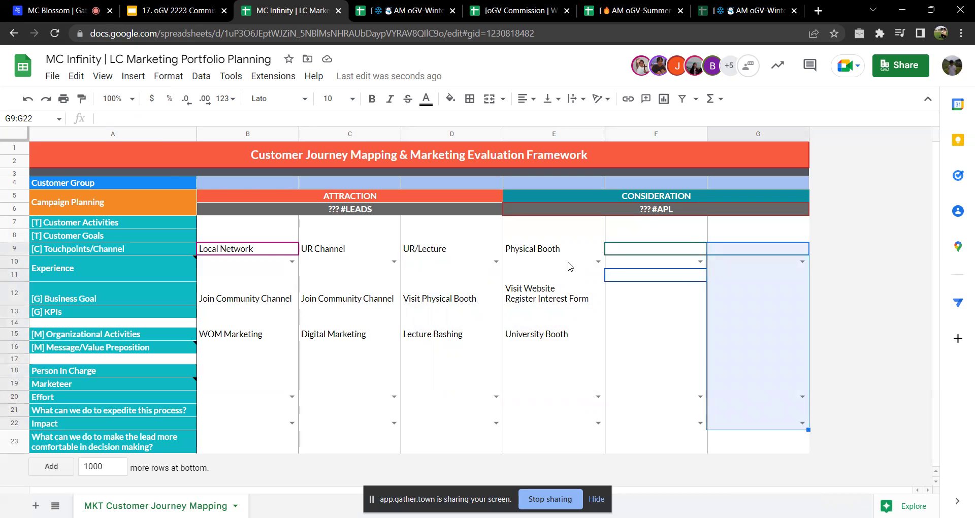
- Check the shared screen in the Gather meeting and switch to the customer journey map slide in the presentation
click(40, 9)
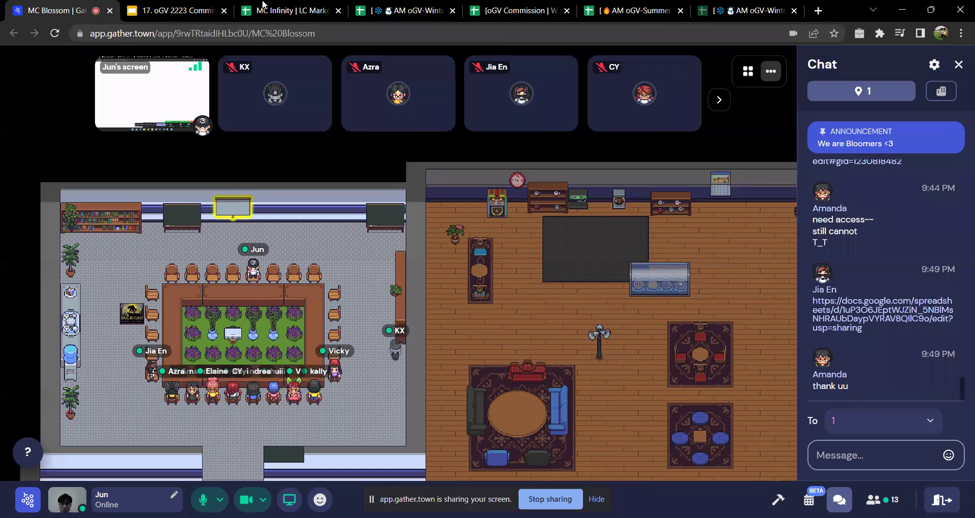
click(263, 8)
click(49, 7)
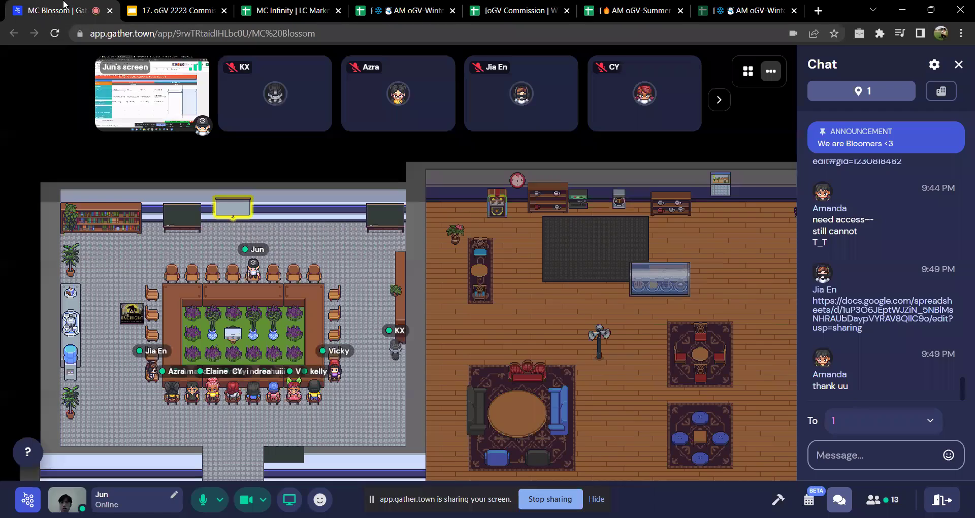
click(155, 6)
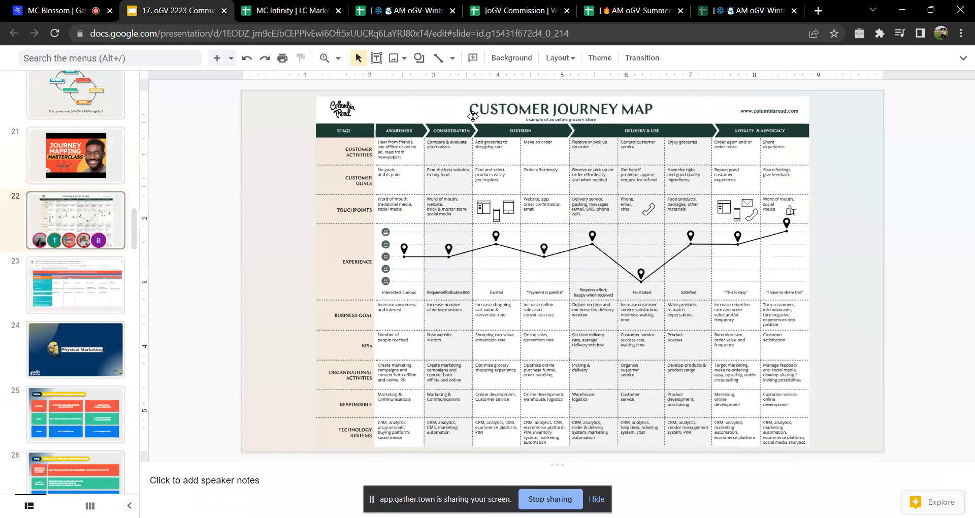
- Go past the framework template slide to the Physical Marketing slide and restore the presentation's hidden header
click(75, 278)
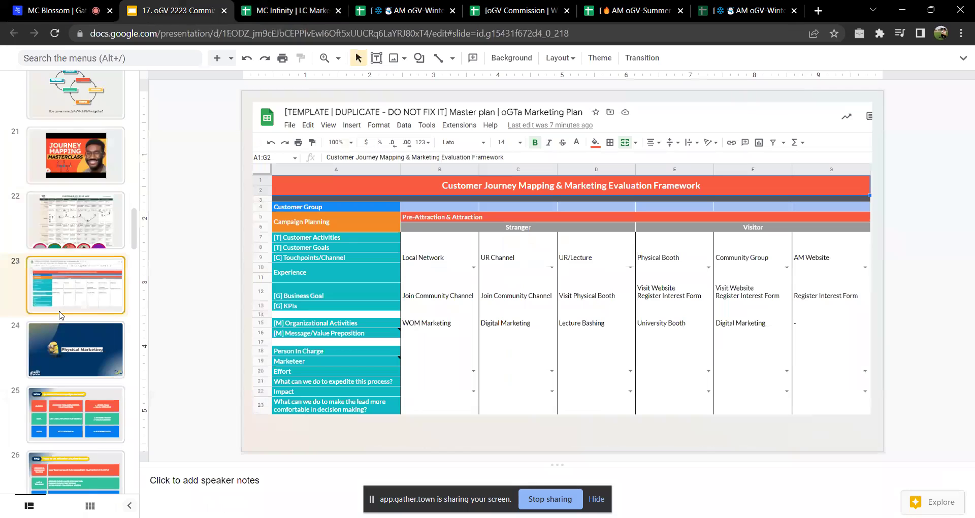
scroll(79, 261, down, 3)
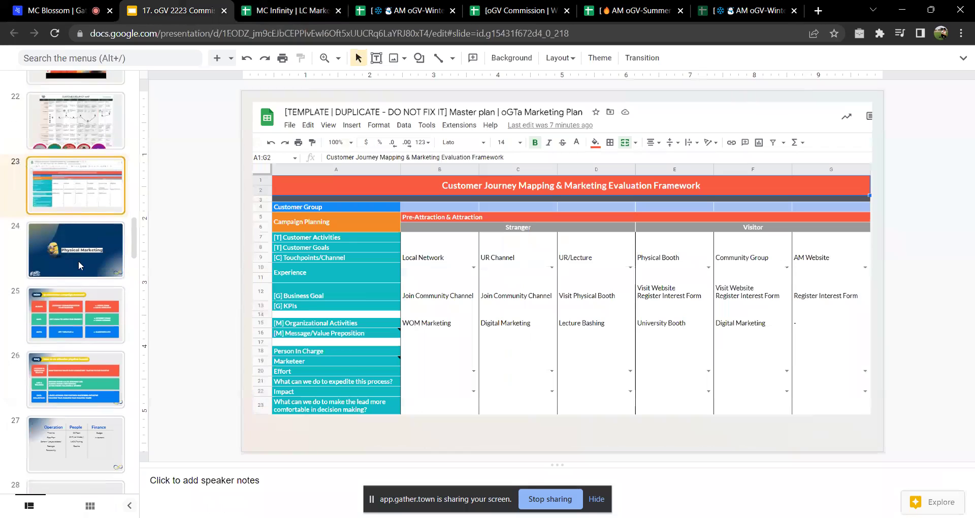
click(92, 227)
click(961, 65)
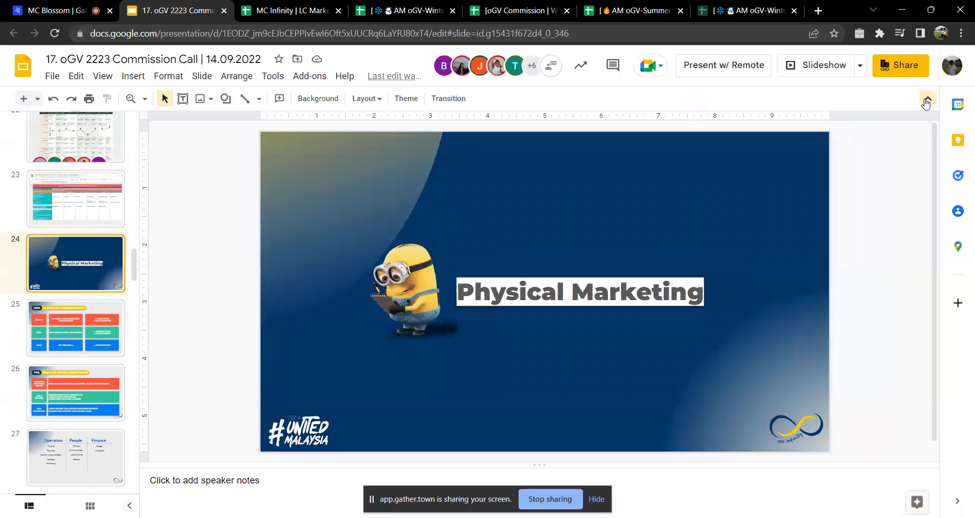
- Hide the presentation's header and check the participants' replies in the Gather meeting chat
click(927, 99)
key(ctrl+1)
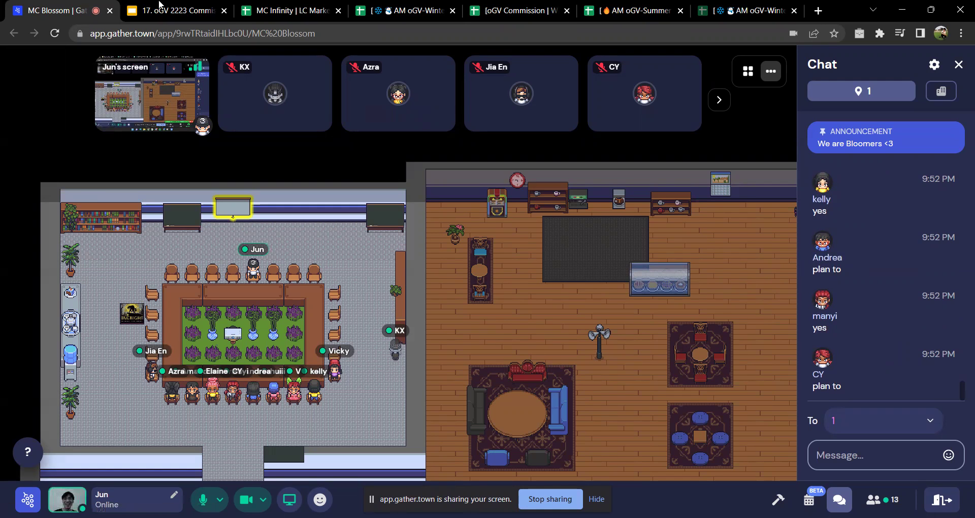
click(185, 5)
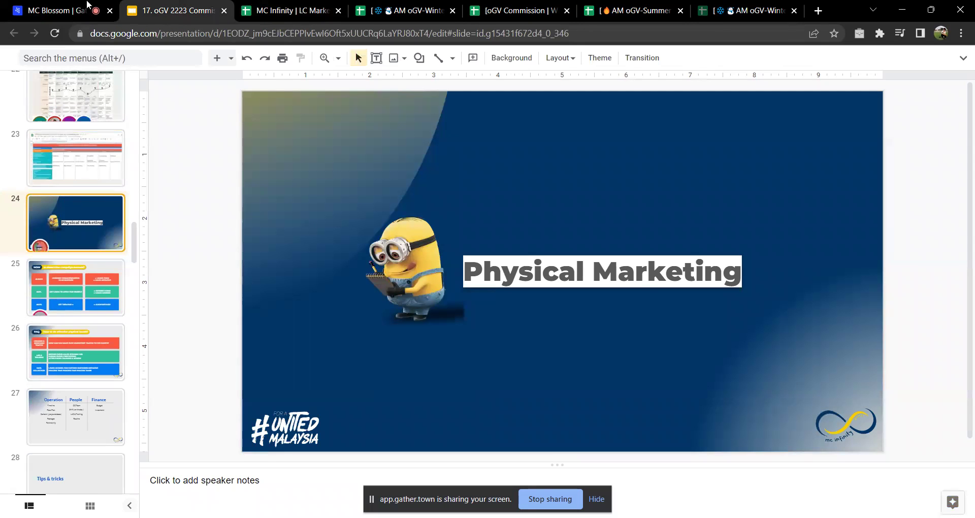
- Read back through the earlier replies in the Gather chat and return to the Physical Marketing slide
key(ctrl+shift+Tab)
scroll(825, 287, up, 3)
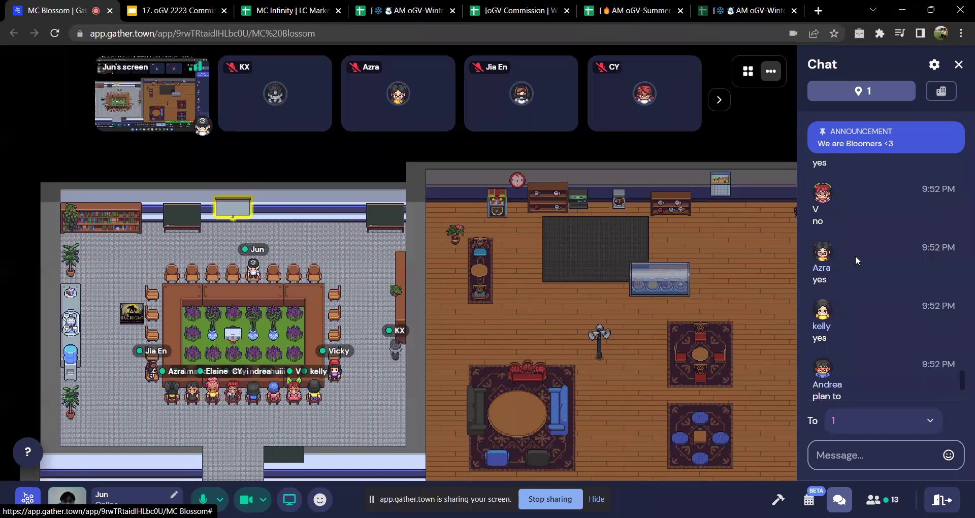
scroll(897, 301, down, 3)
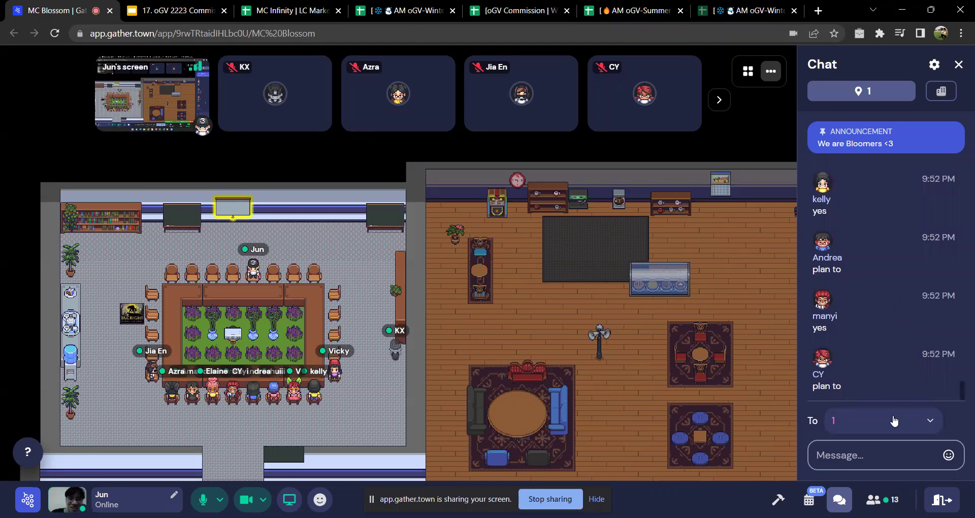
click(161, 4)
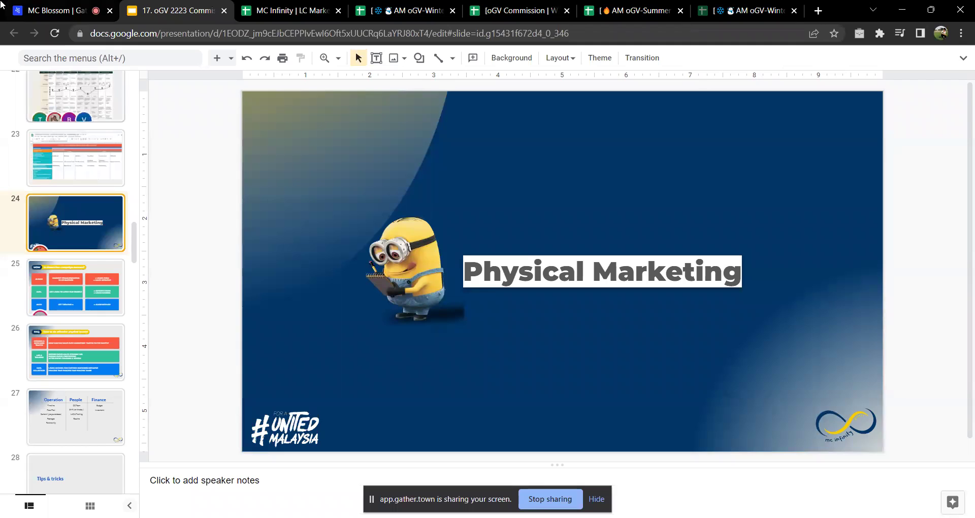
- Check the Gather chat for new replies and advance the presentation to the slide on how to determine campaign success
key(ctrl+shift+Tab)
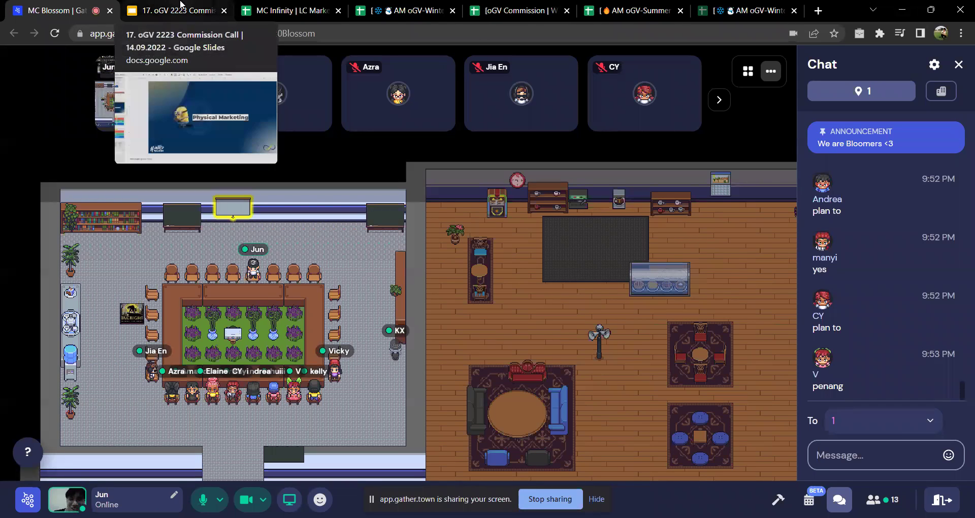
click(145, 6)
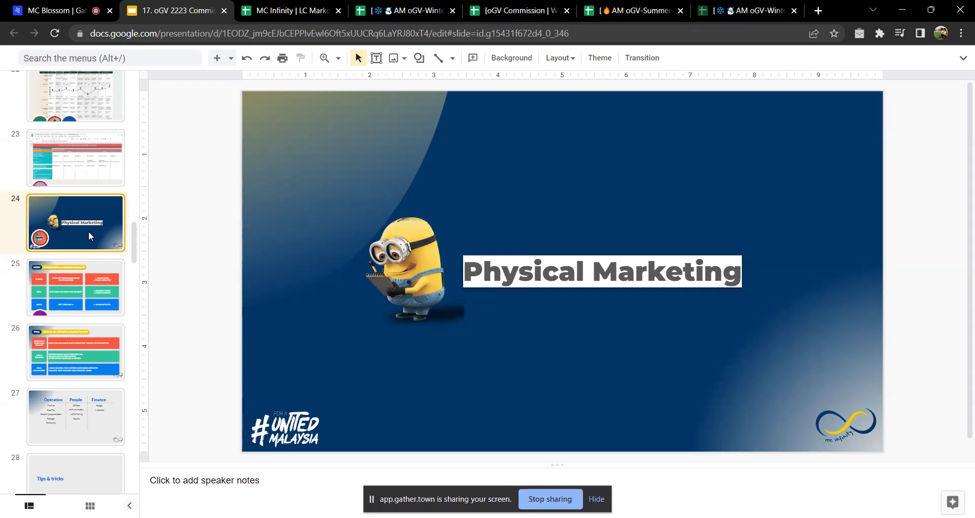
key(Down)
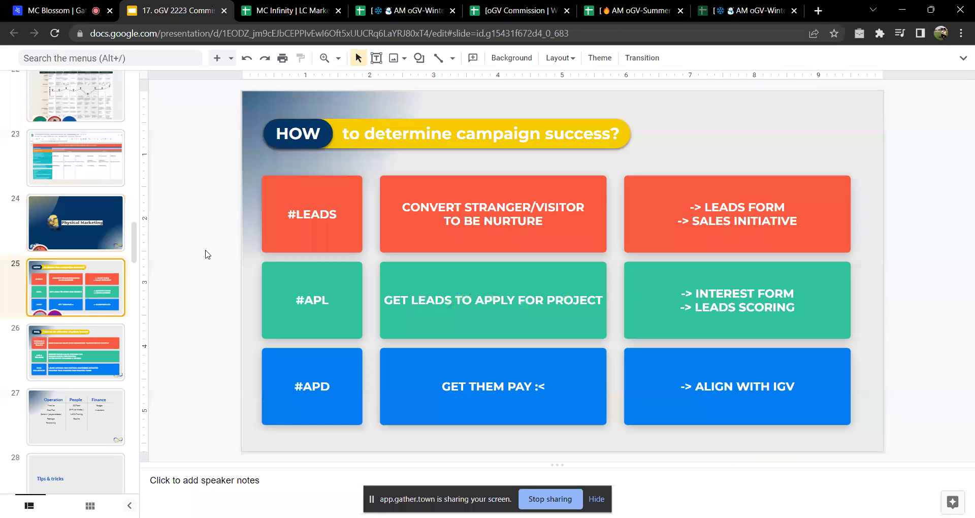